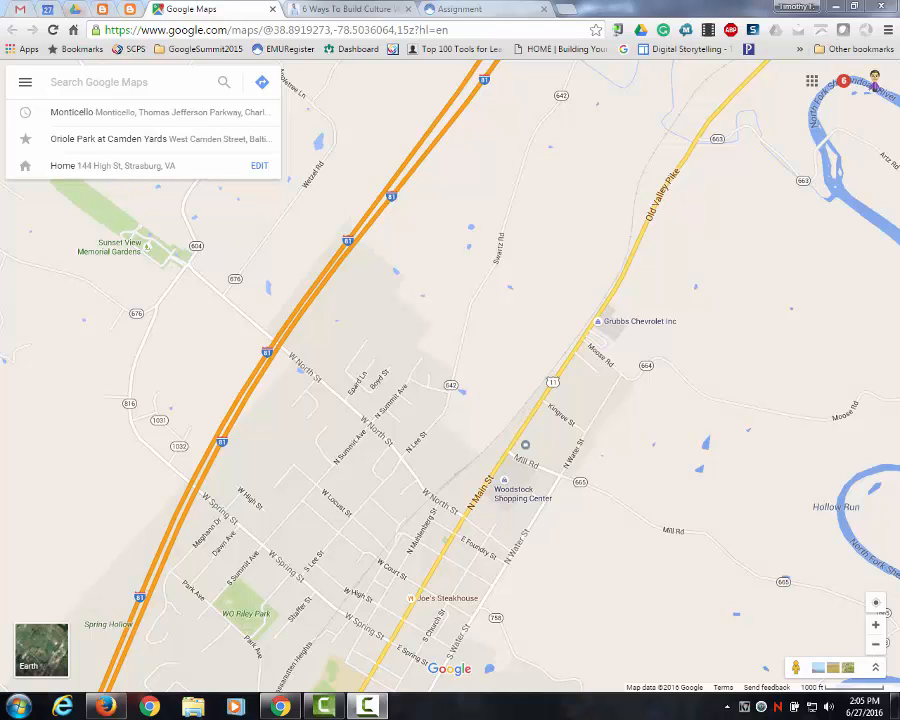
- Look through the labeled, saved and visited places and the list of custom maps in Your places
left_click(25, 86)
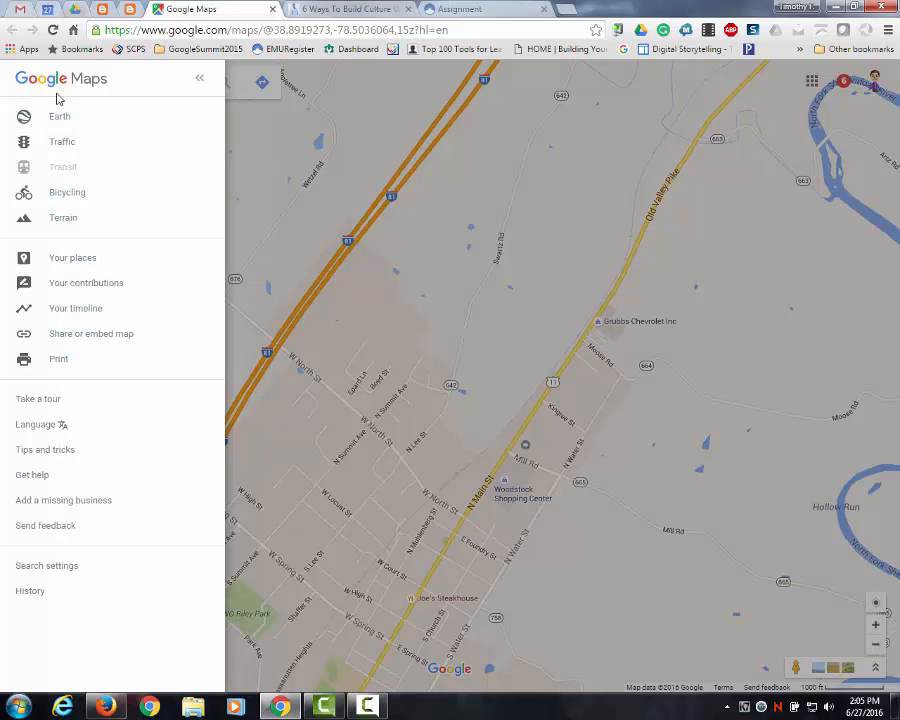
left_click(64, 262)
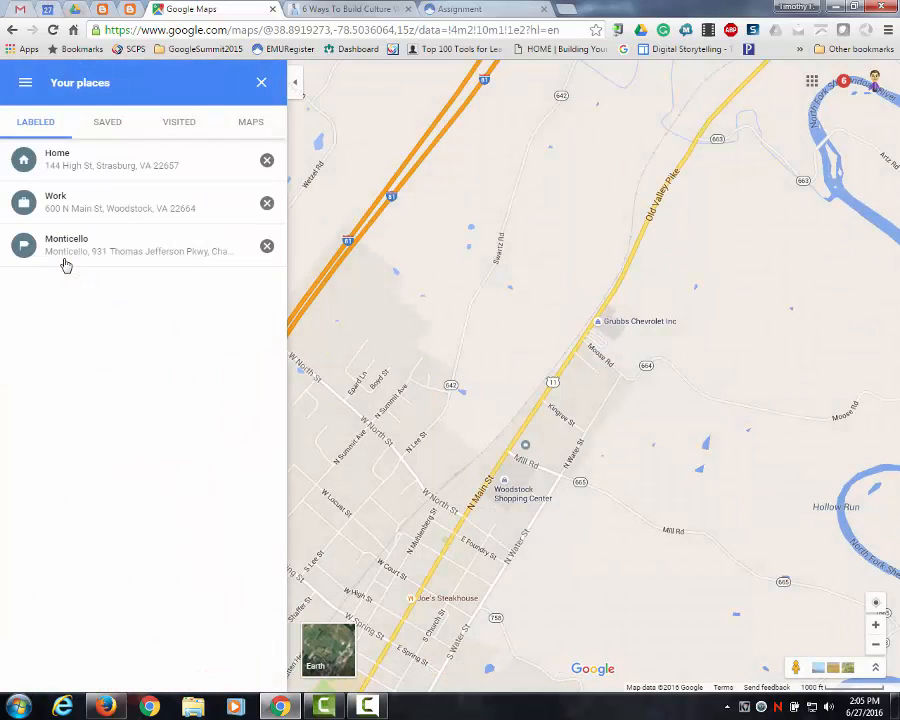
left_click(107, 124)
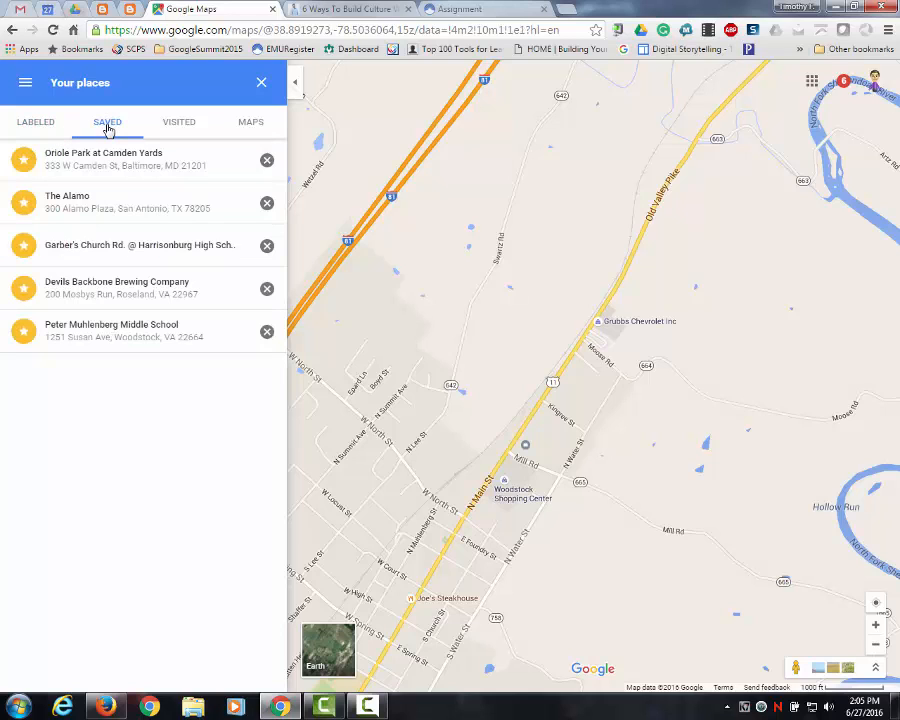
left_click(177, 124)
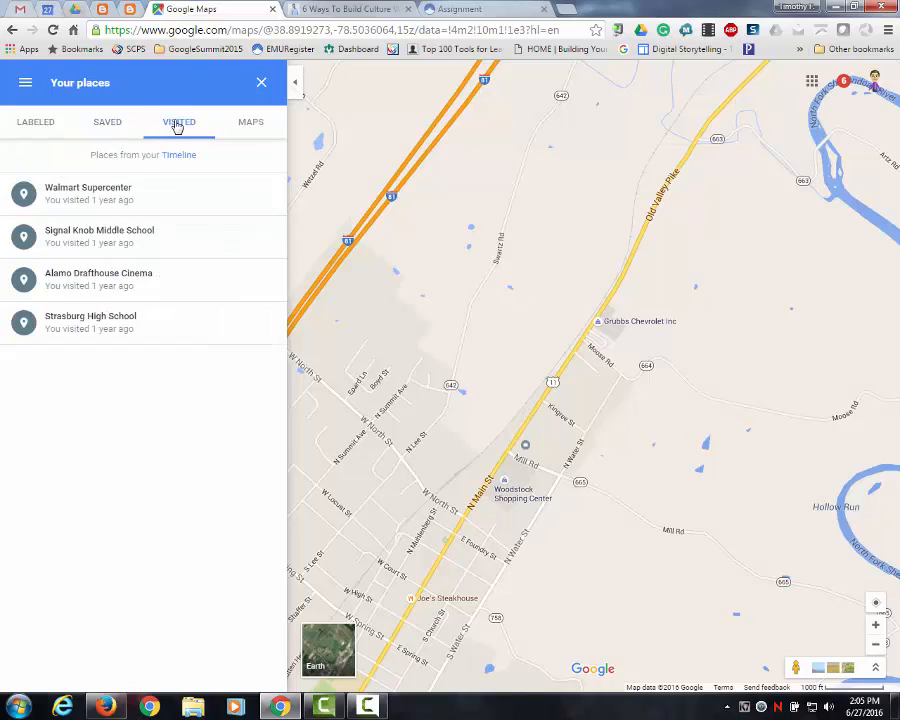
left_click(251, 126)
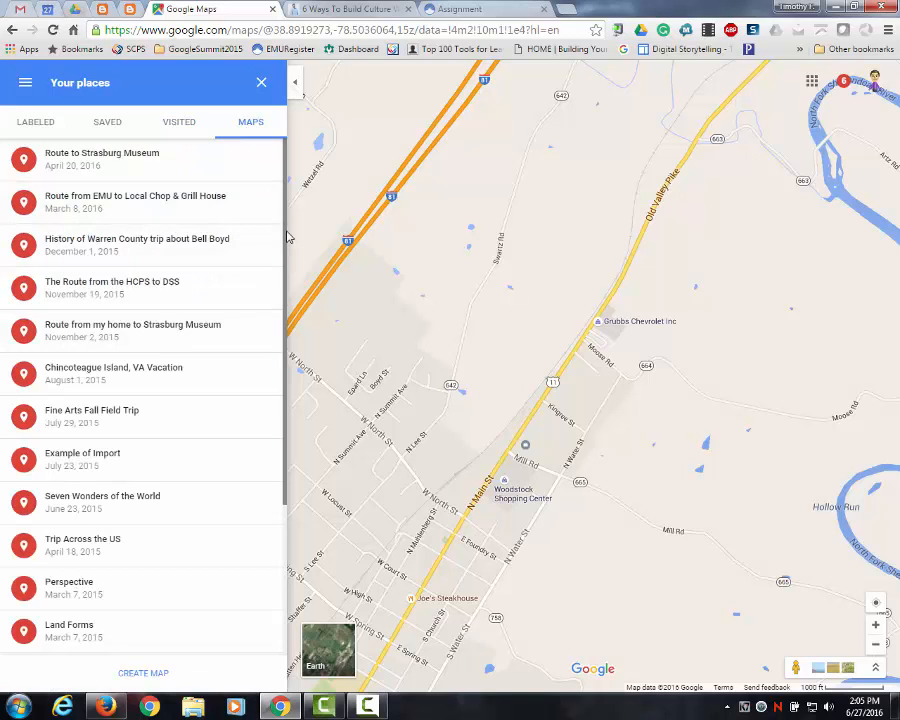
scroll(285, 240, "down", 3)
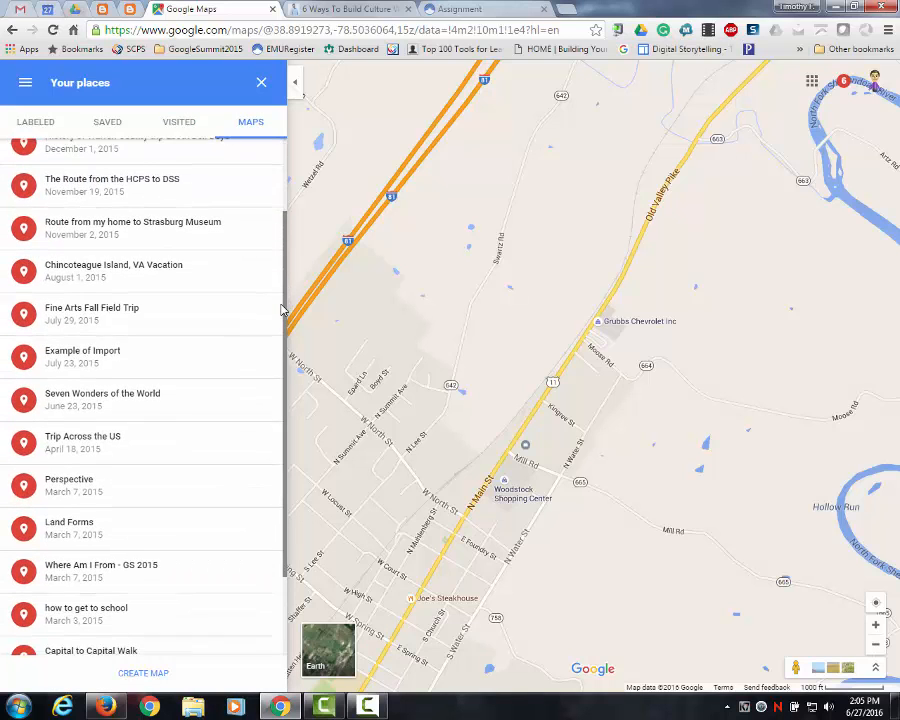
scroll(270, 380, "down", 2)
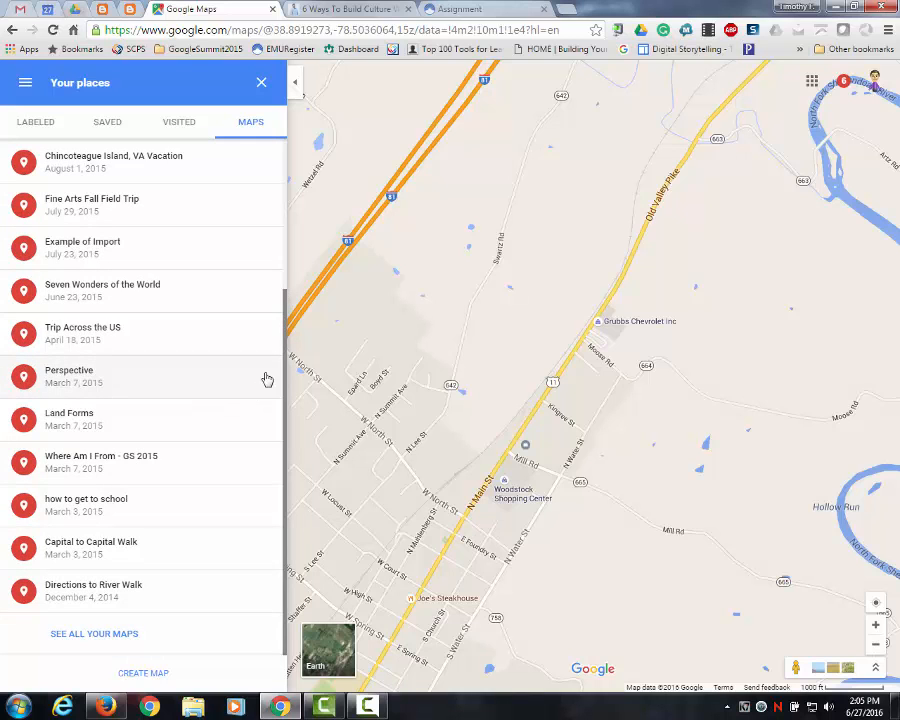
scroll(276, 186, "up", 2)
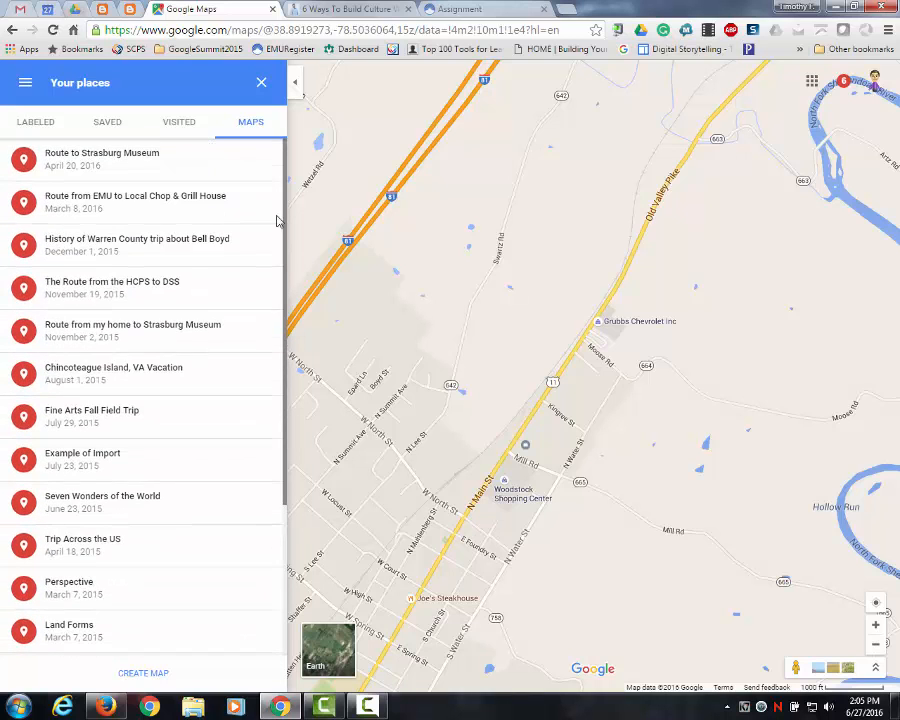
scroll(272, 358, "down", 2)
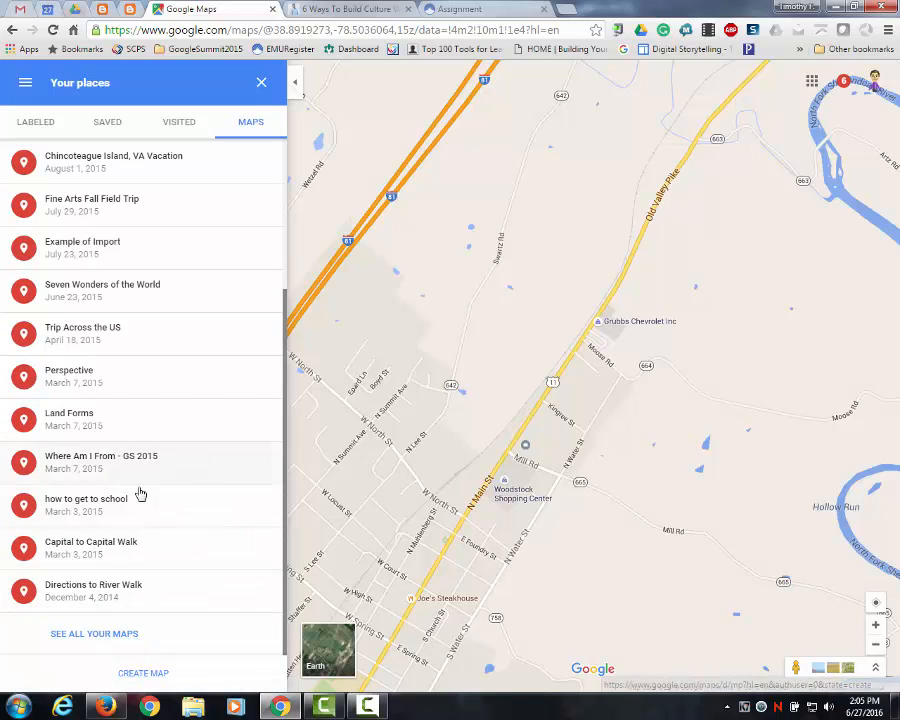
- Open the complete collection of custom maps and view the owned and not-owned ones
left_click(96, 636)
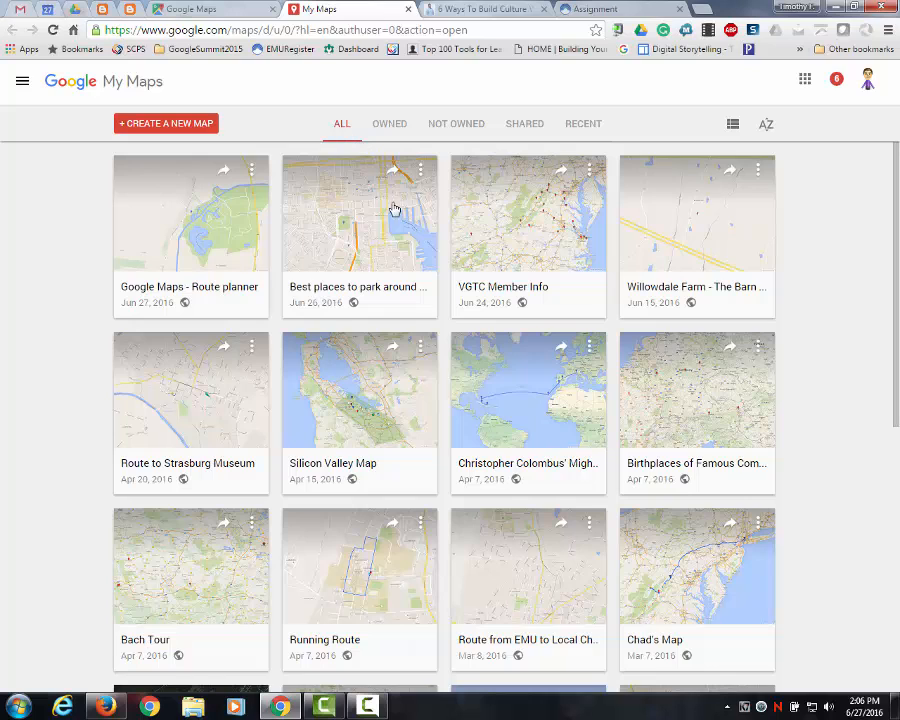
left_click(387, 126)
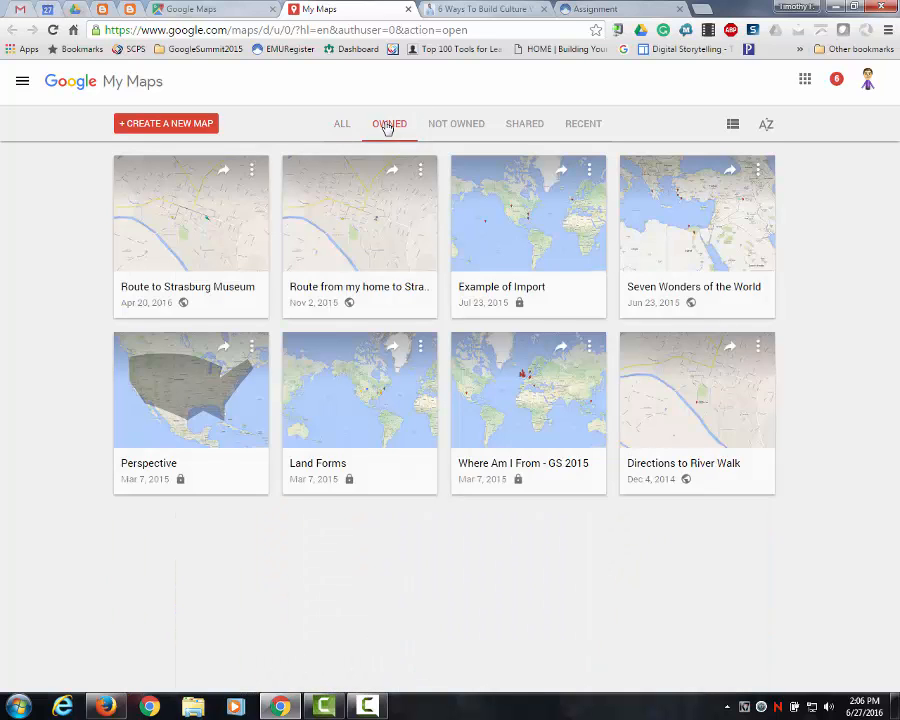
left_click(458, 127)
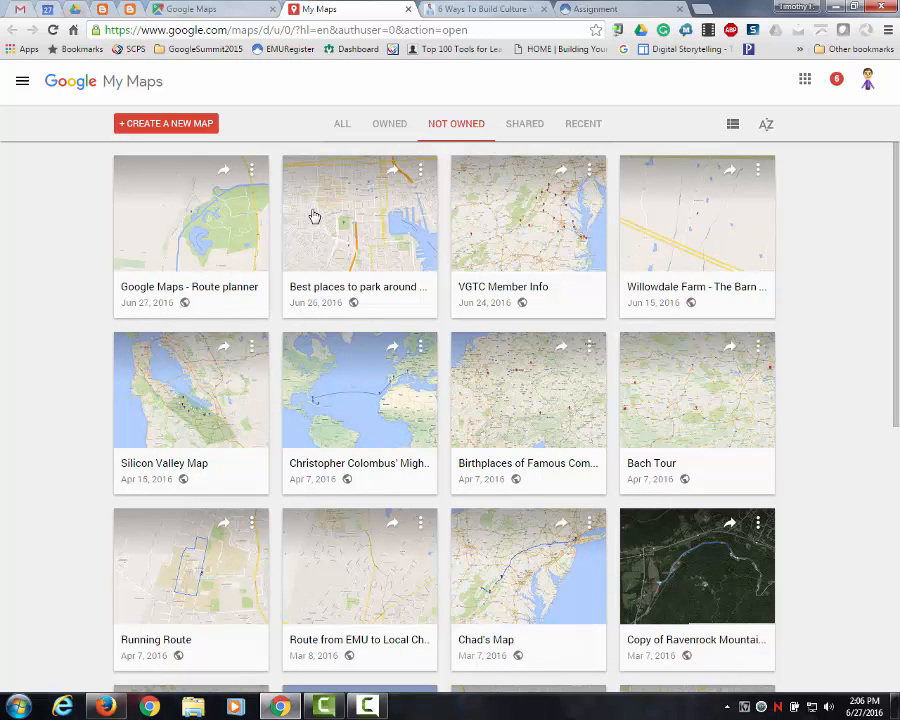
left_click(22, 85)
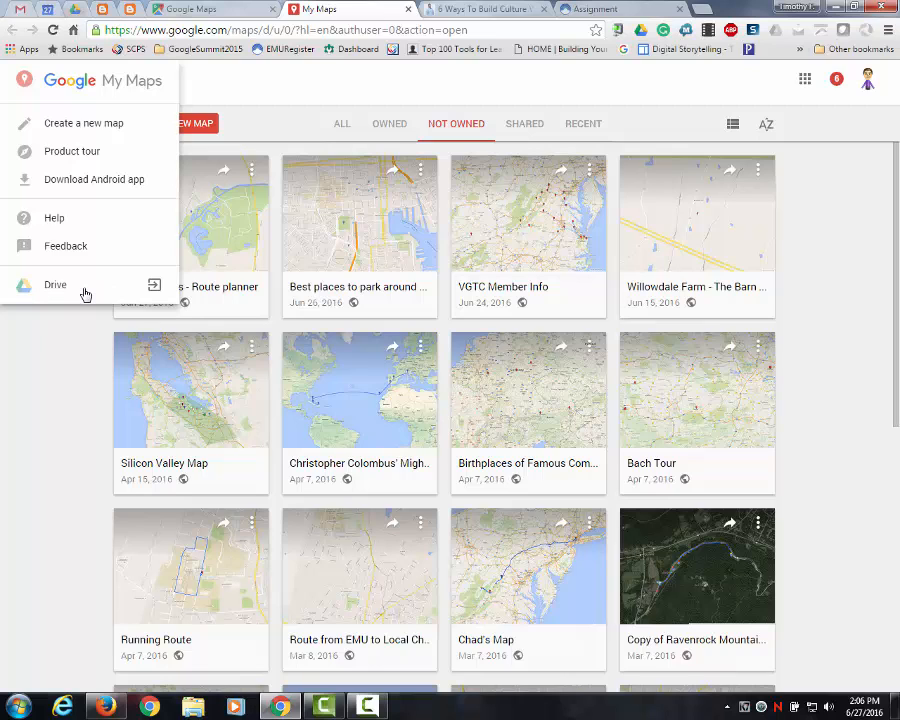
left_click(212, 90)
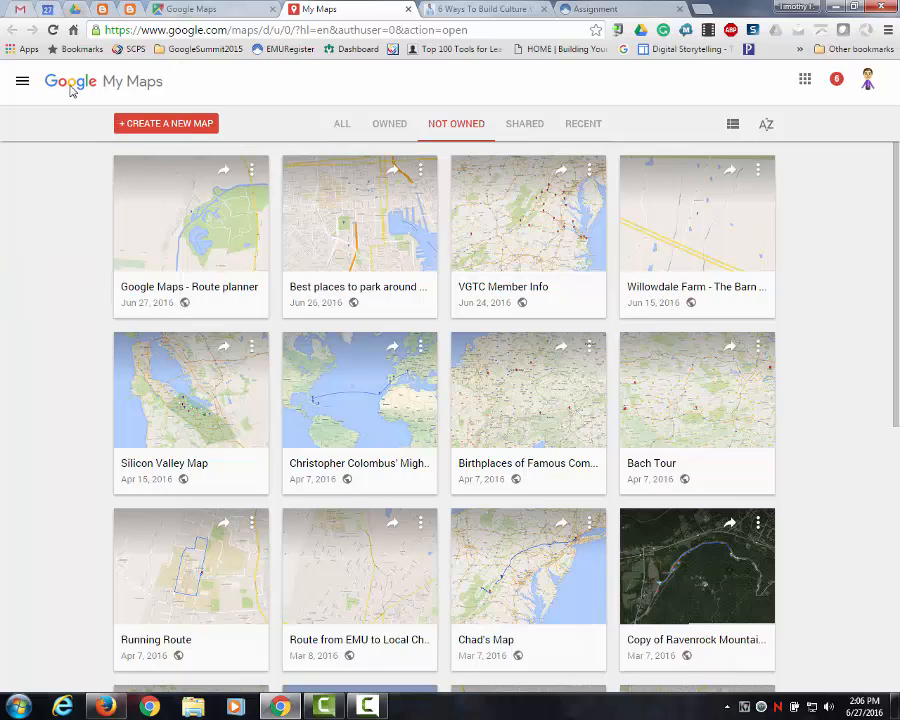
- Create a new map and title it "Home to Strasburg Museum"
left_click(172, 128)
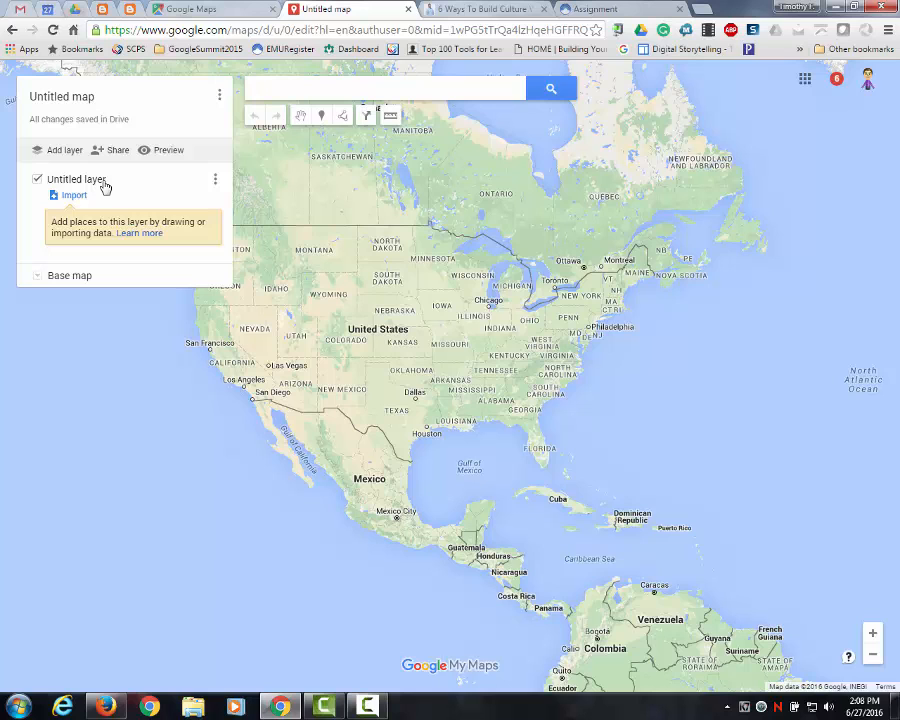
left_click(60, 97)
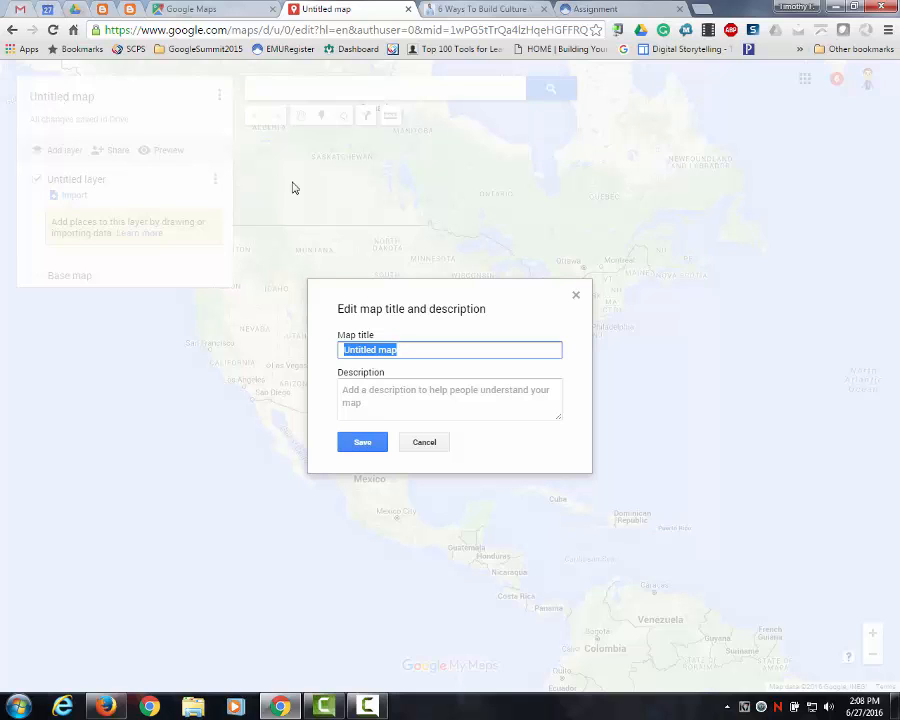
type("HOme")
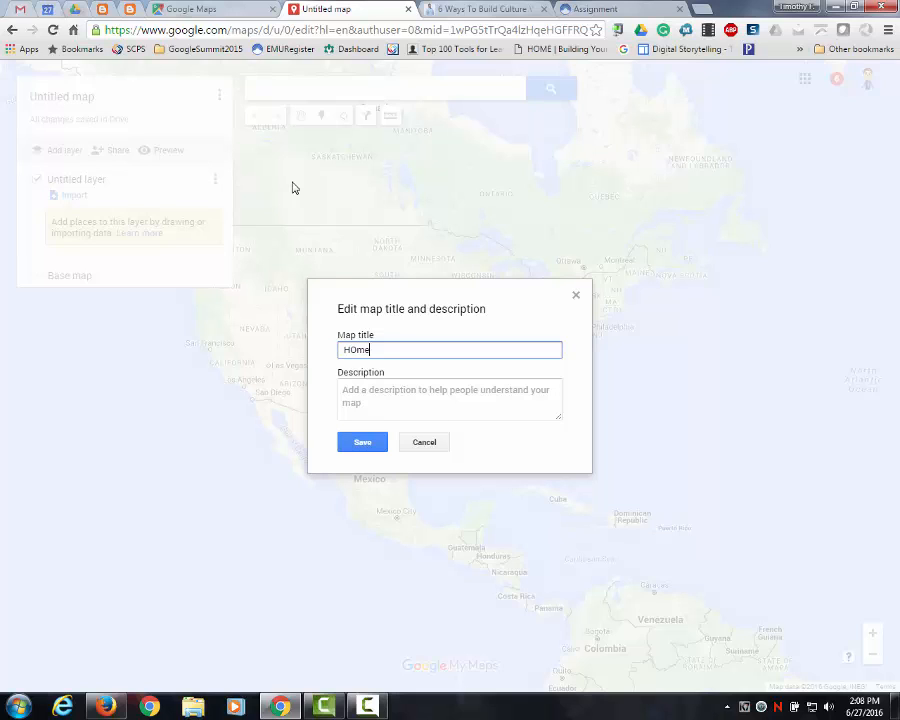
key("BackSpace")
key("BackSpace")
key("BackSpace")
type("ome to Strasburg Museum")
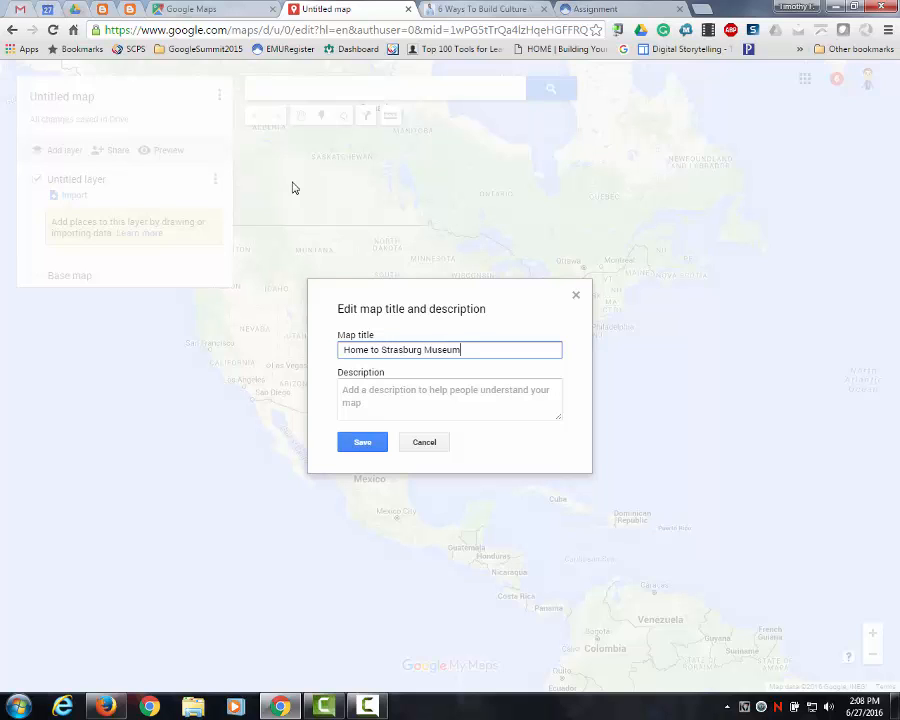
- Add a map description reading "Directions to Strasburg Museum in Virginia from my home on" followed by the home street, and save it
left_click(380, 393)
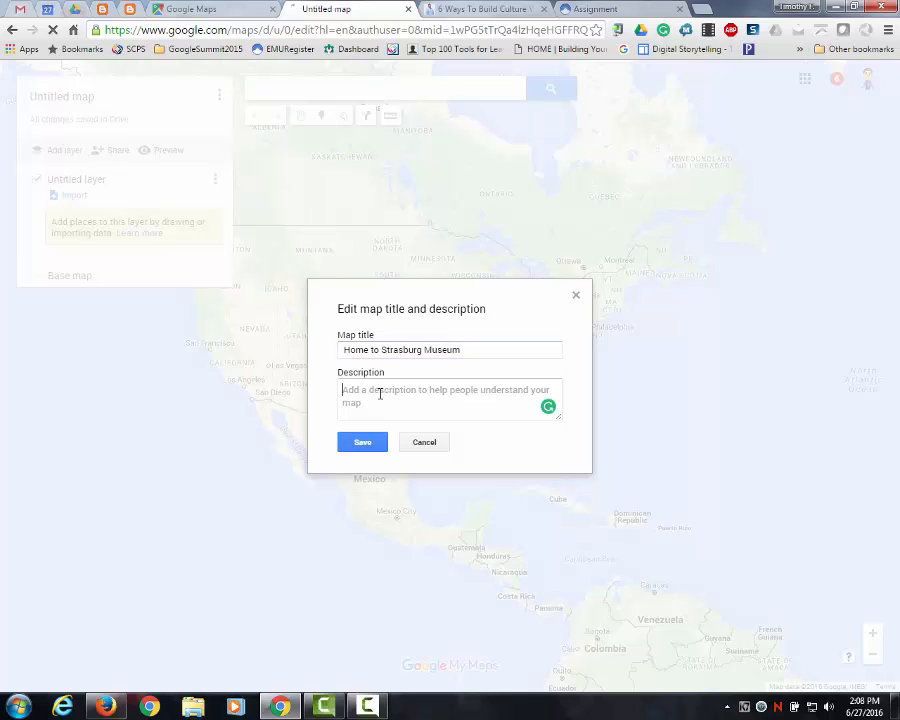
type("Directi")
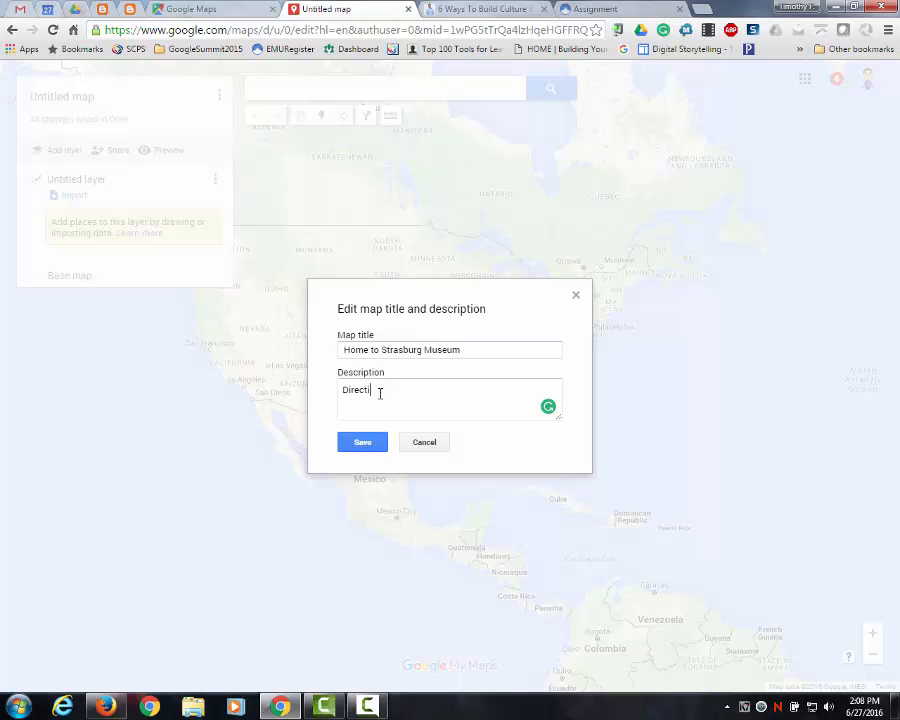
type("ons to Strasburg Museum in Virginia from")
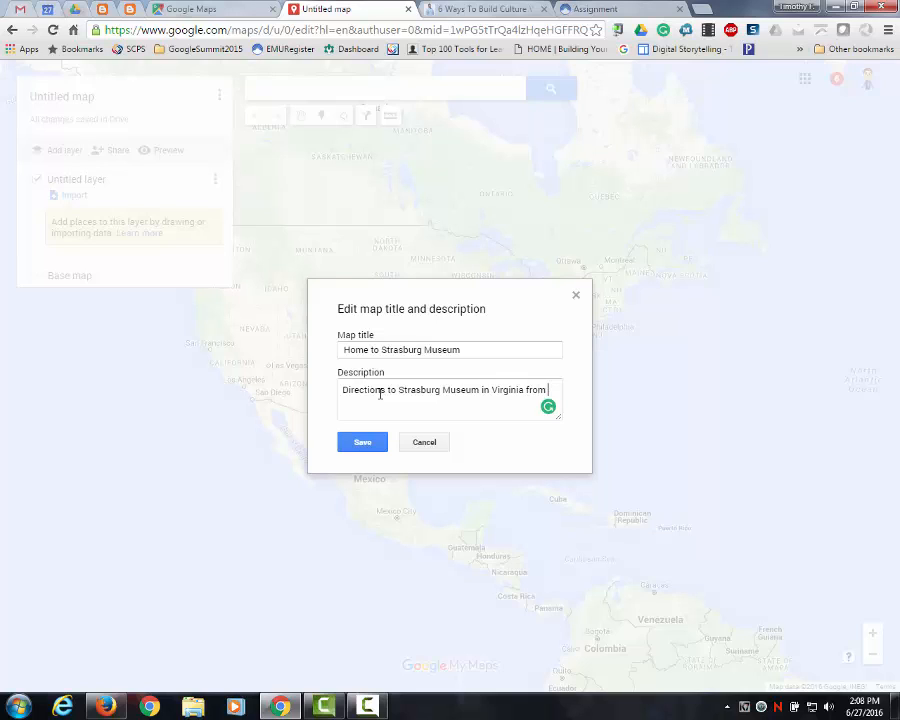
left_click(363, 446)
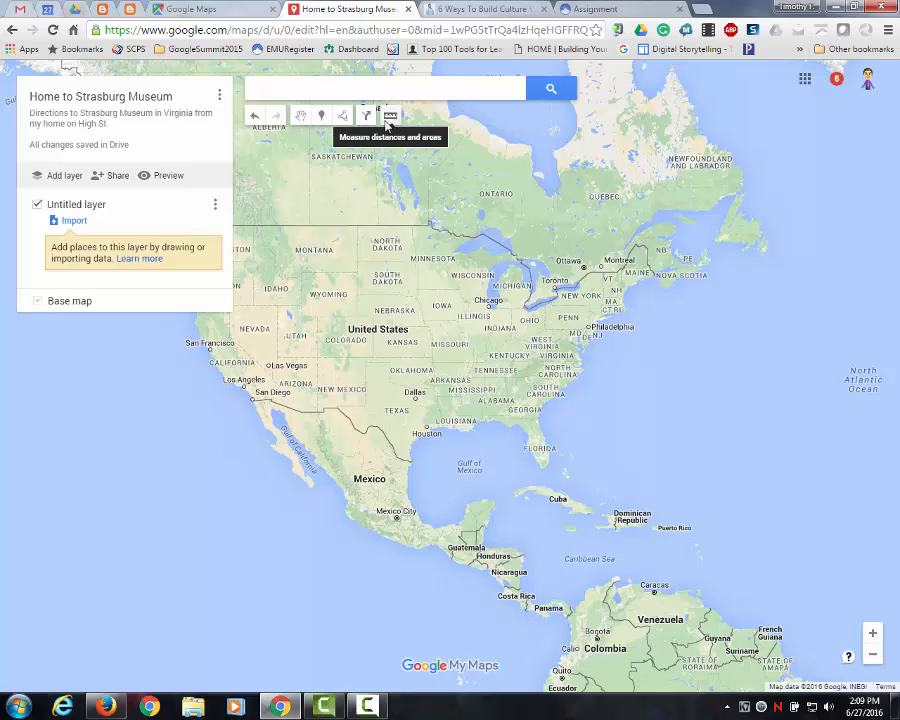
- Find Strasburg Museum on East King Street in Strasburg, VA, and add it to the map's untitled layer
left_click(315, 90)
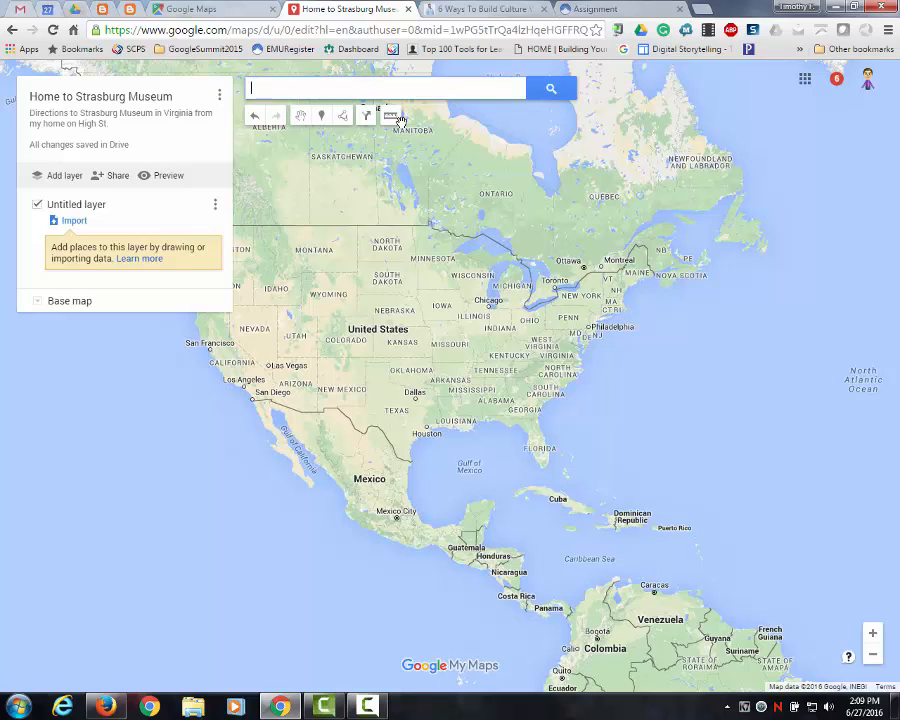
type("Stra")
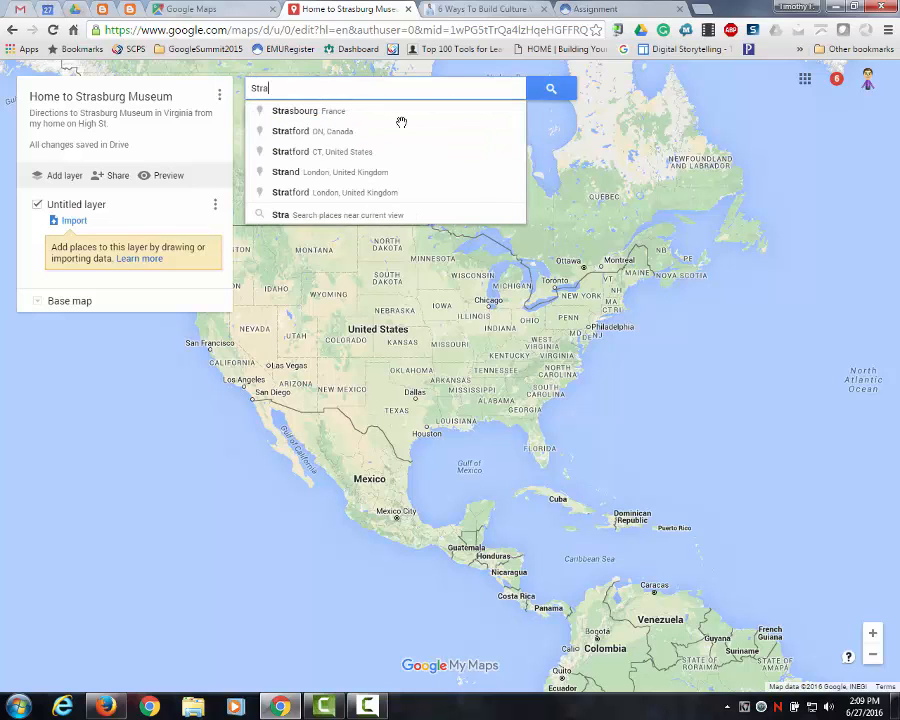
type("sburg Mu")
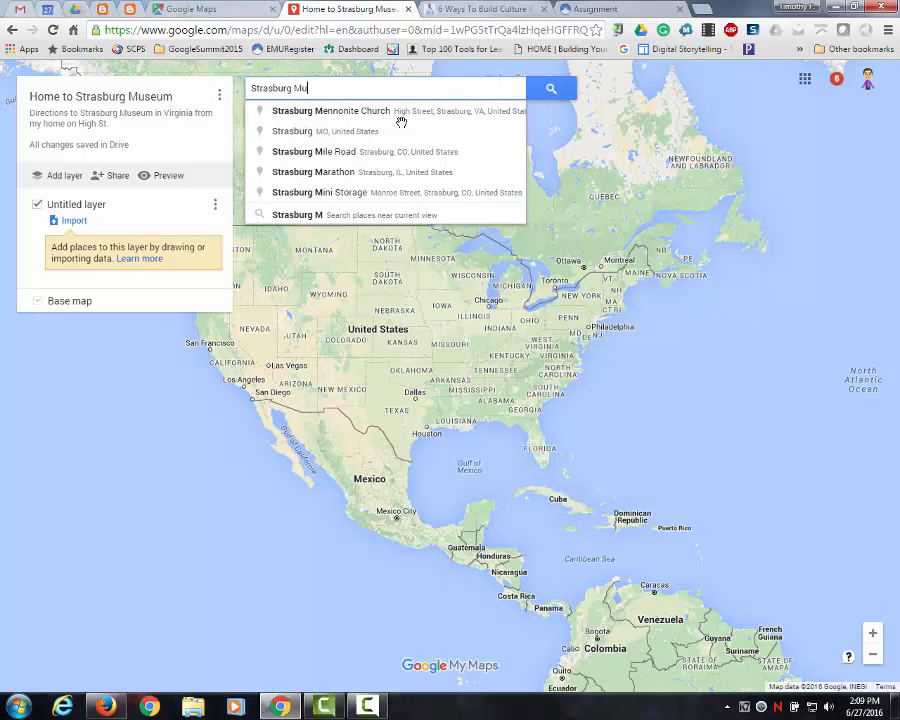
type("seum")
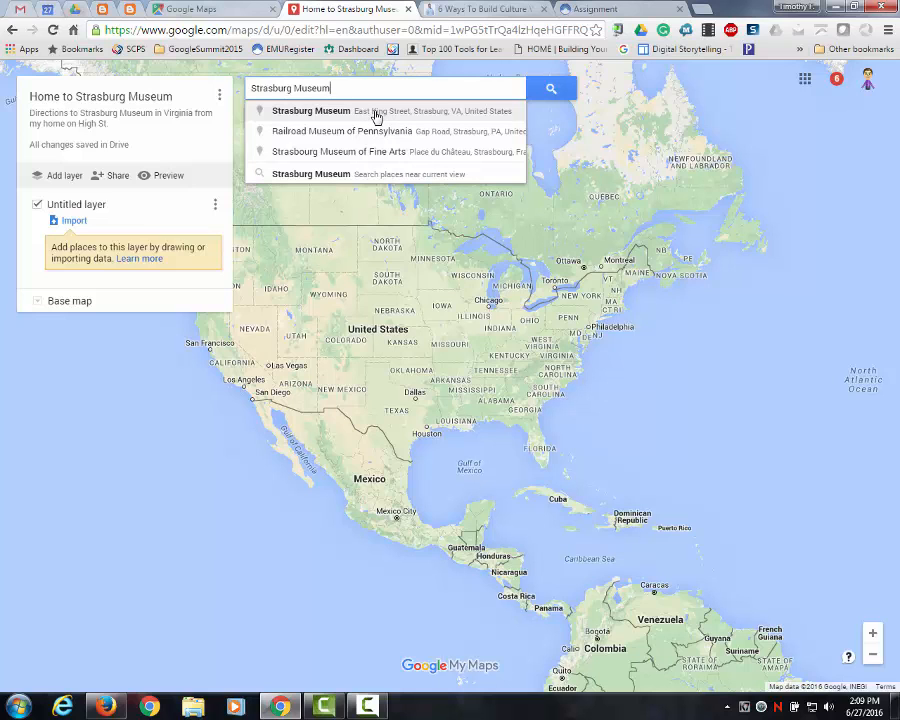
left_click(376, 118)
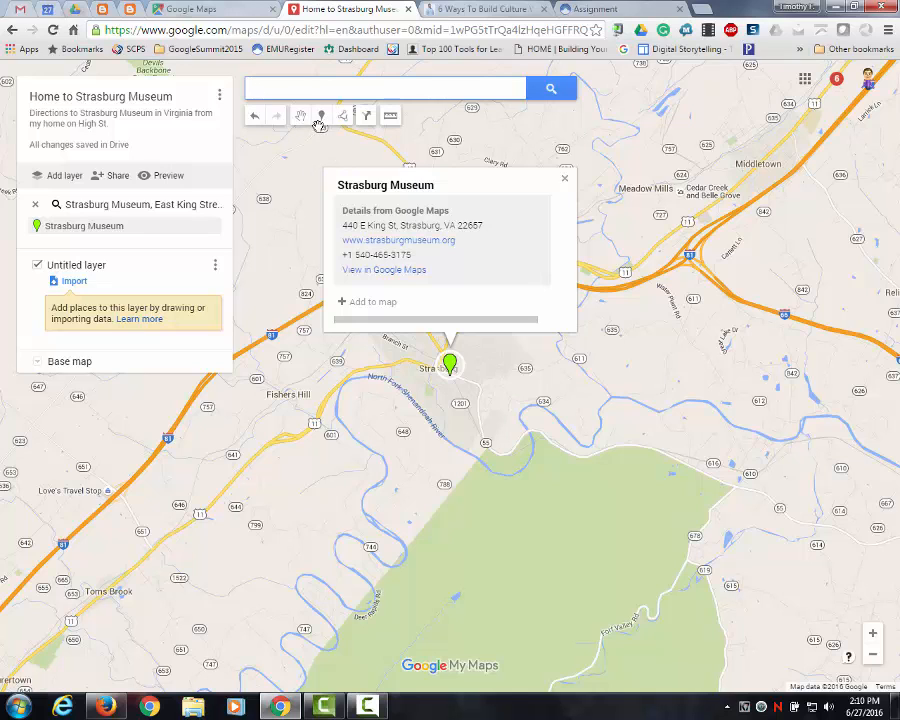
left_click(365, 302)
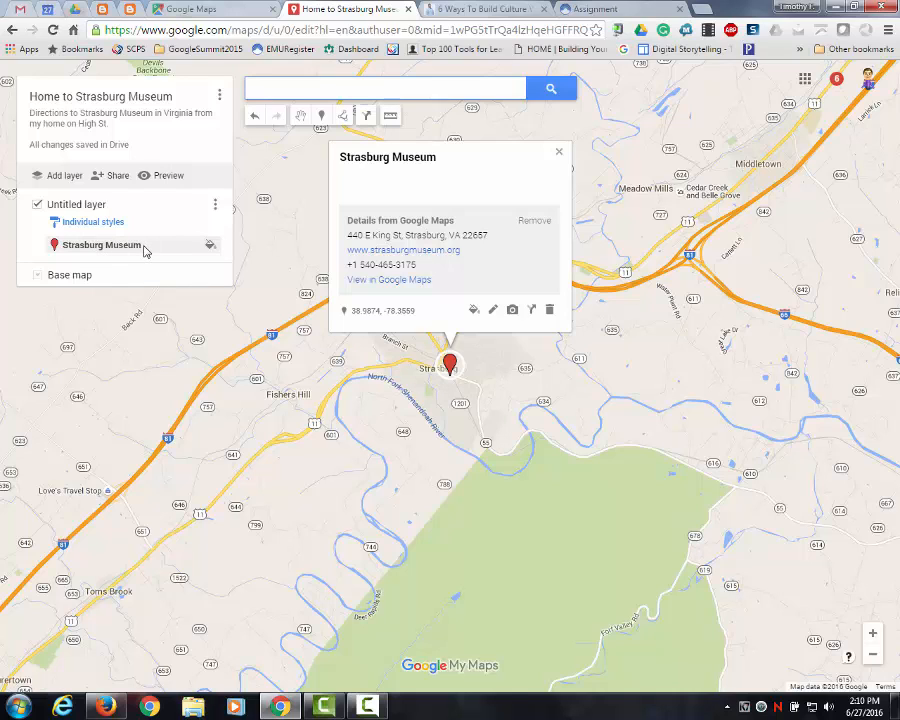
- Restyle the Strasburg Museum marker as a green star
left_click(210, 246)
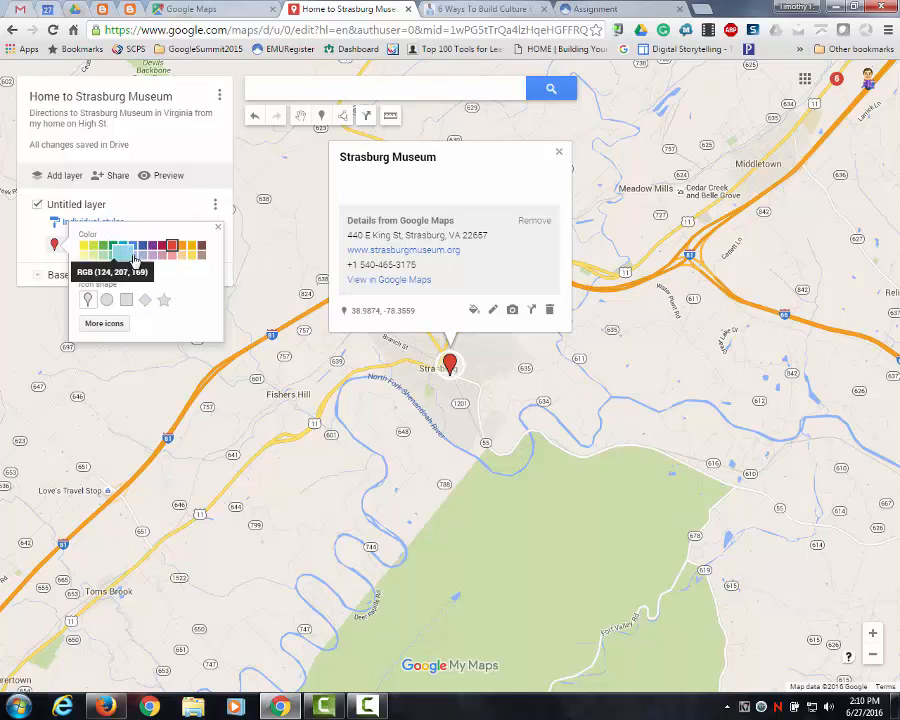
left_click(204, 247)
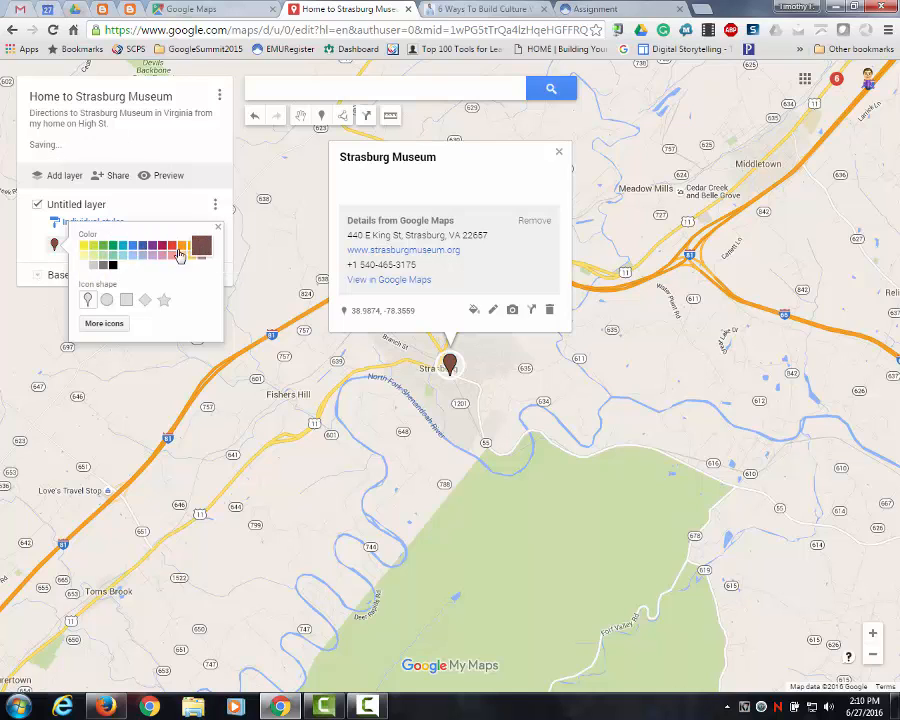
left_click(113, 246)
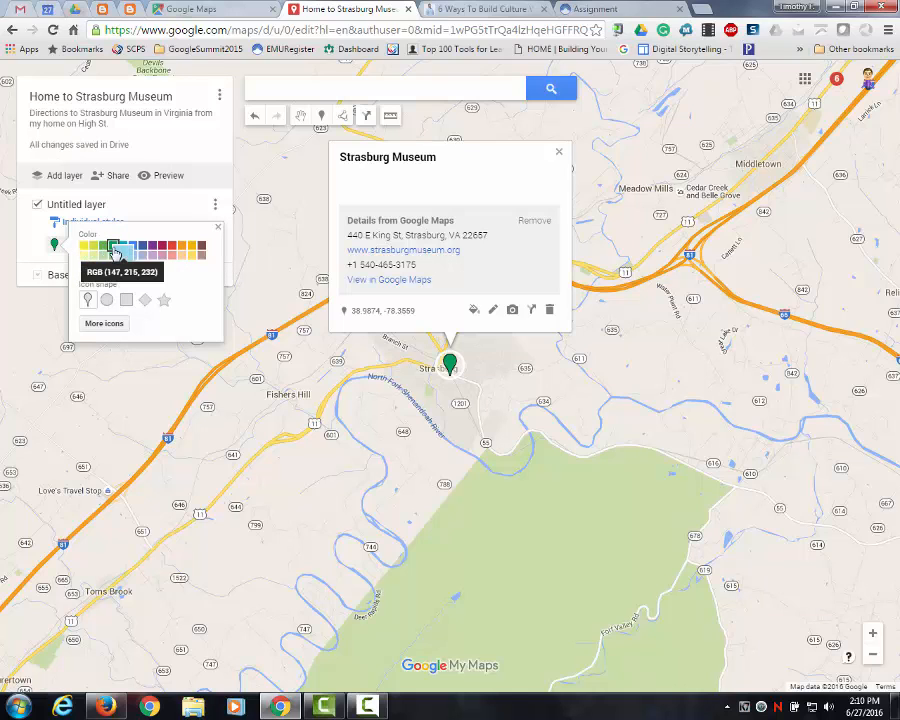
left_click(107, 301)
left_click(126, 301)
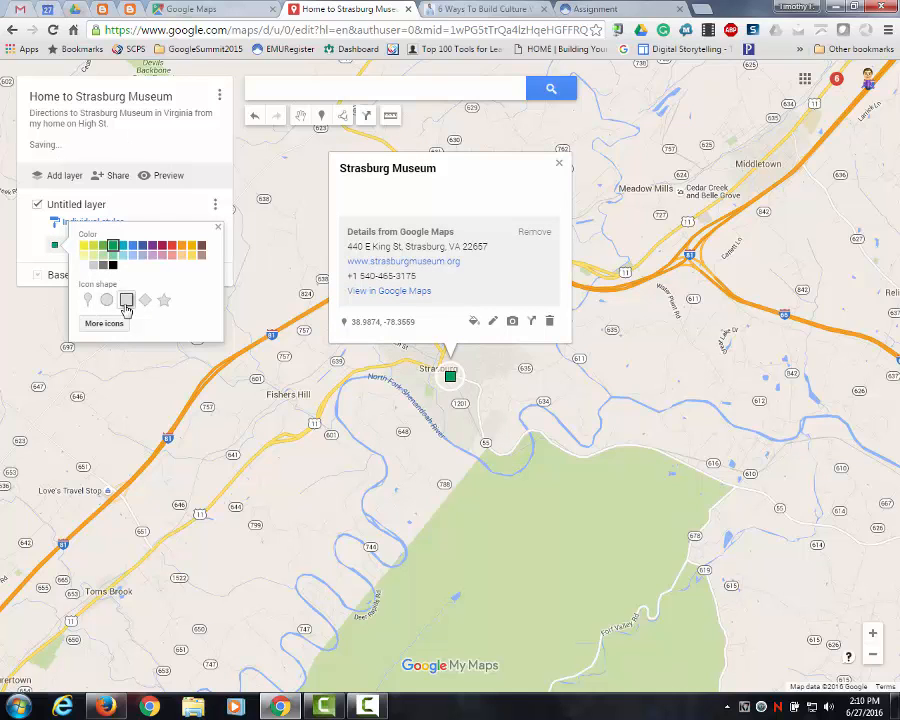
left_click(164, 301)
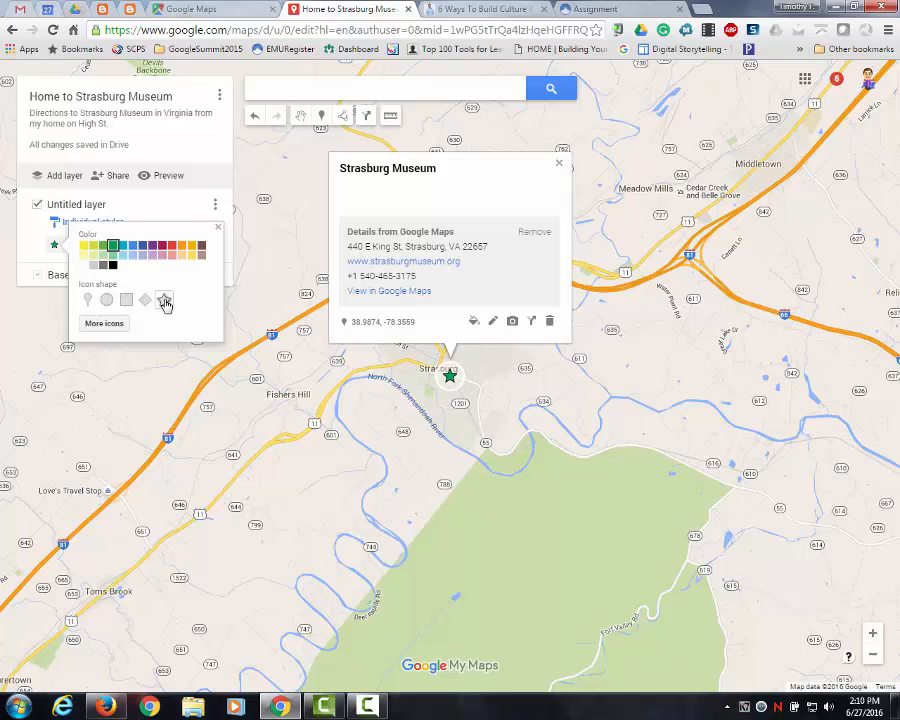
- Change the Strasburg Museum marker's icon to the purple columned building from the Points of interest set
left_click(104, 325)
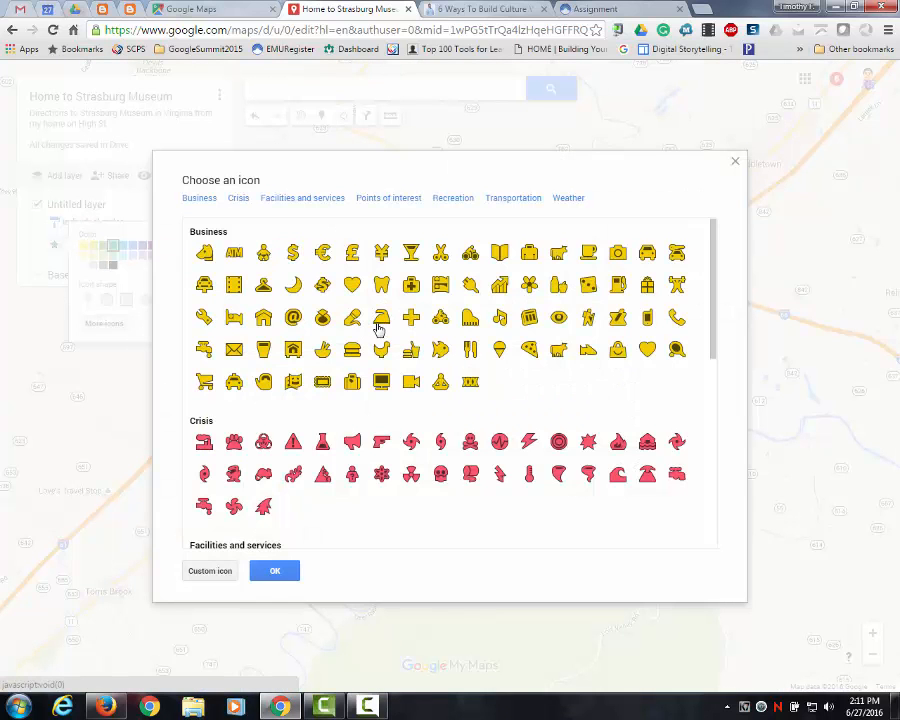
left_click(288, 200)
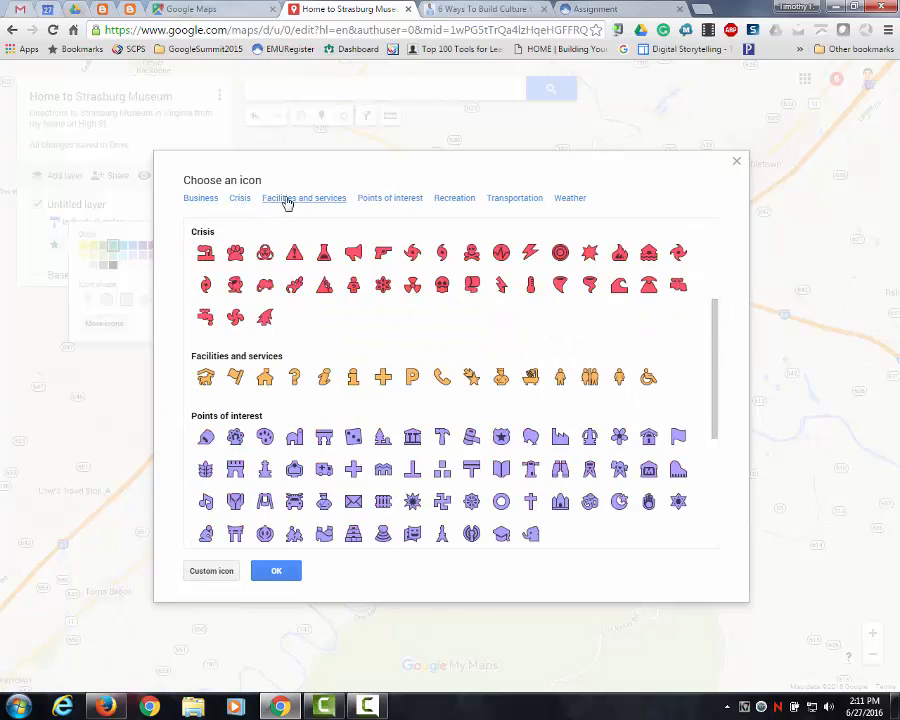
left_click(503, 201)
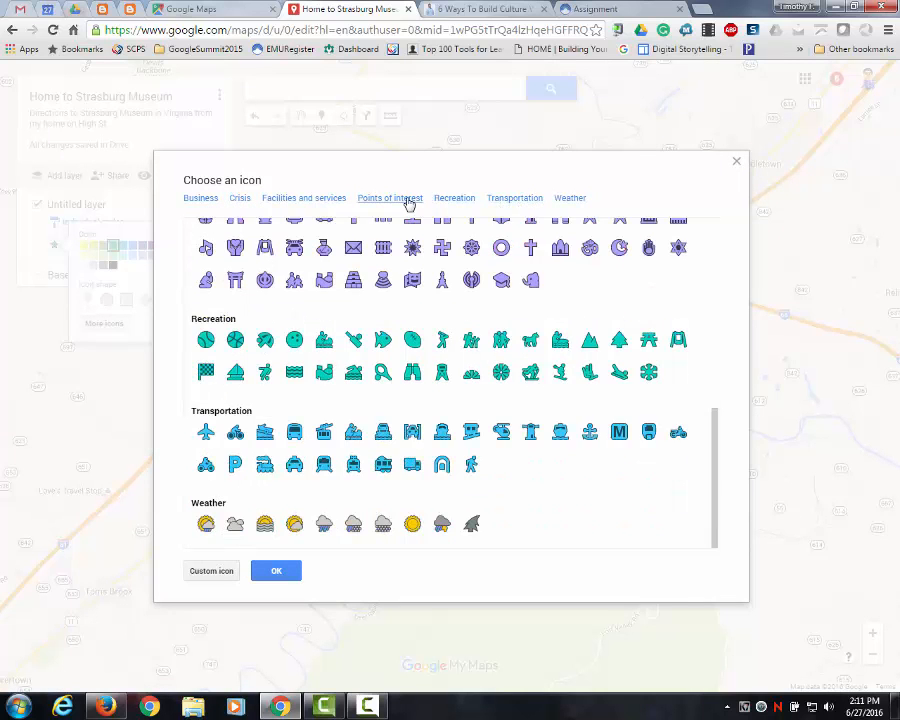
left_click(406, 201)
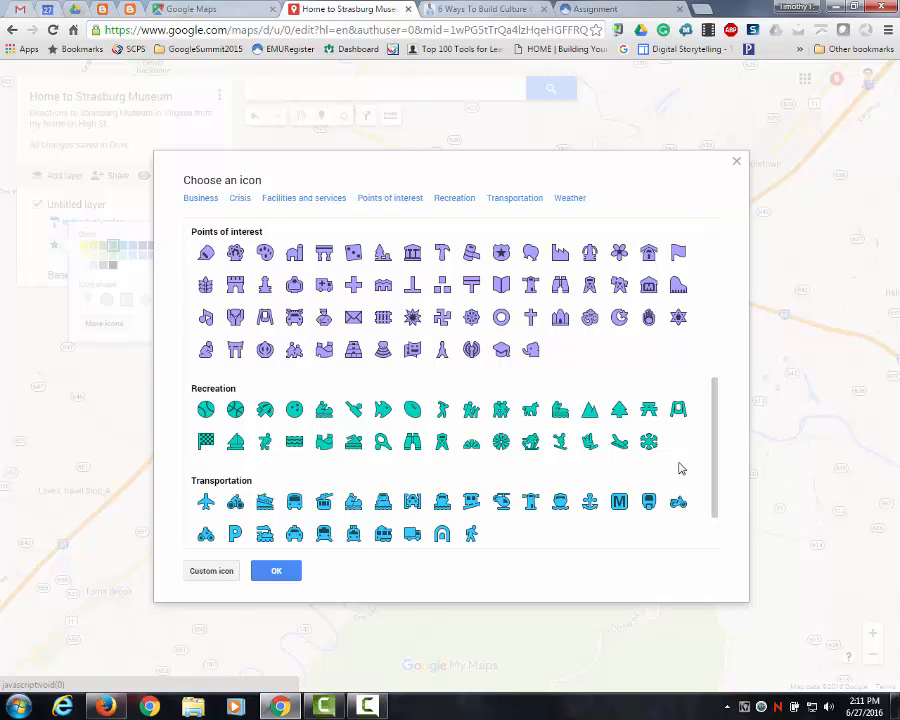
left_click_drag(713, 422, 713, 373)
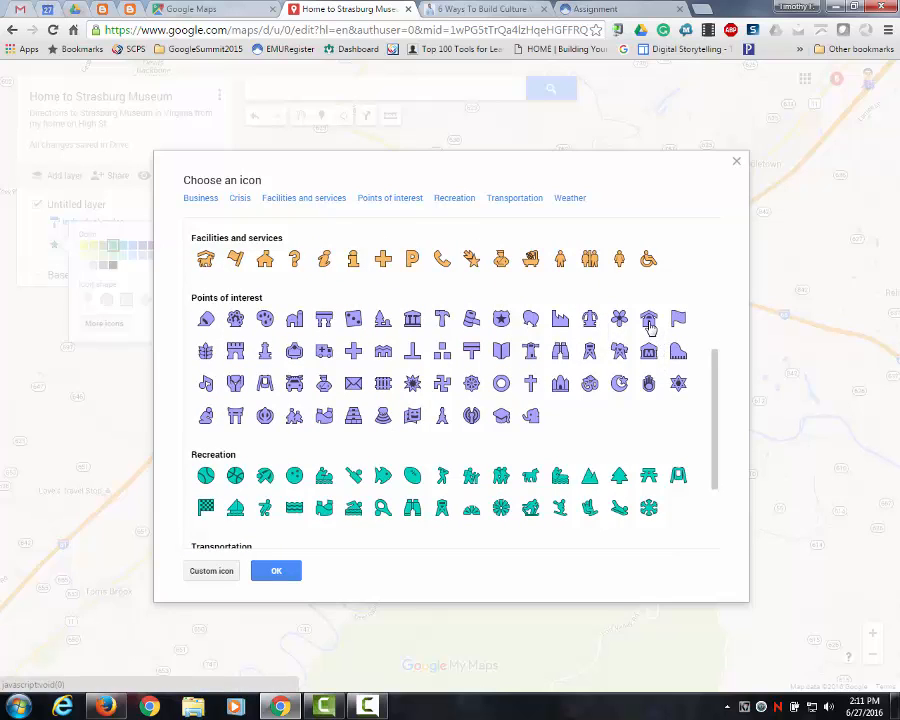
left_click(413, 321)
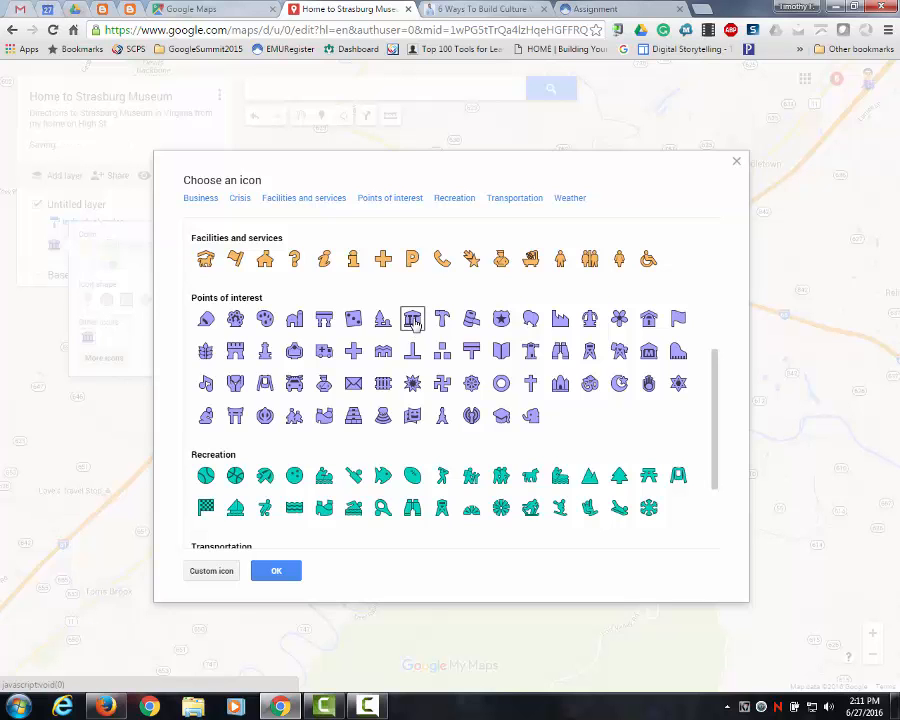
left_click(279, 571)
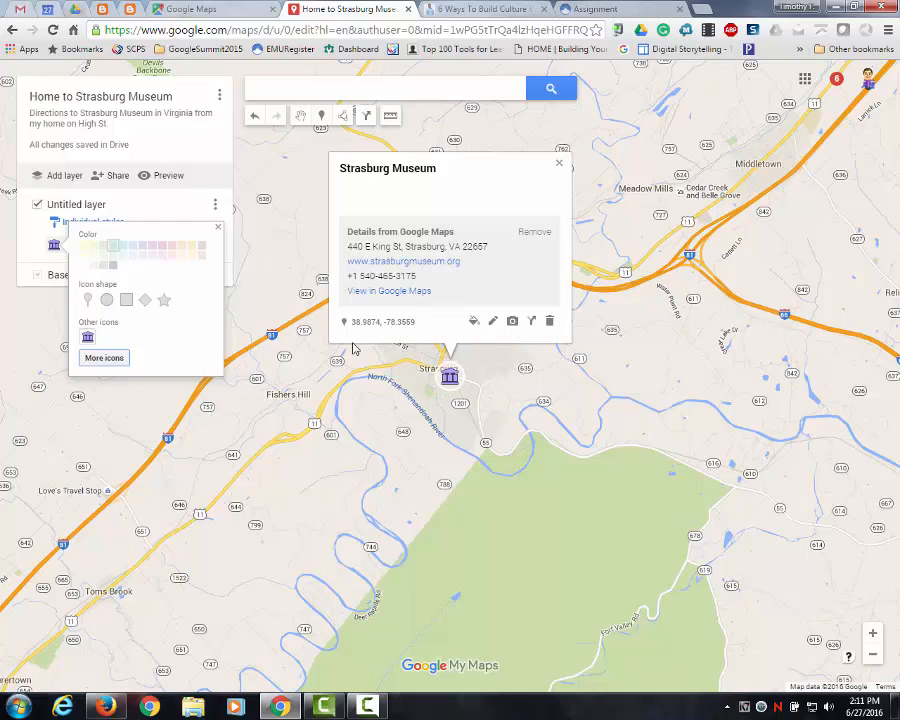
left_click(218, 228)
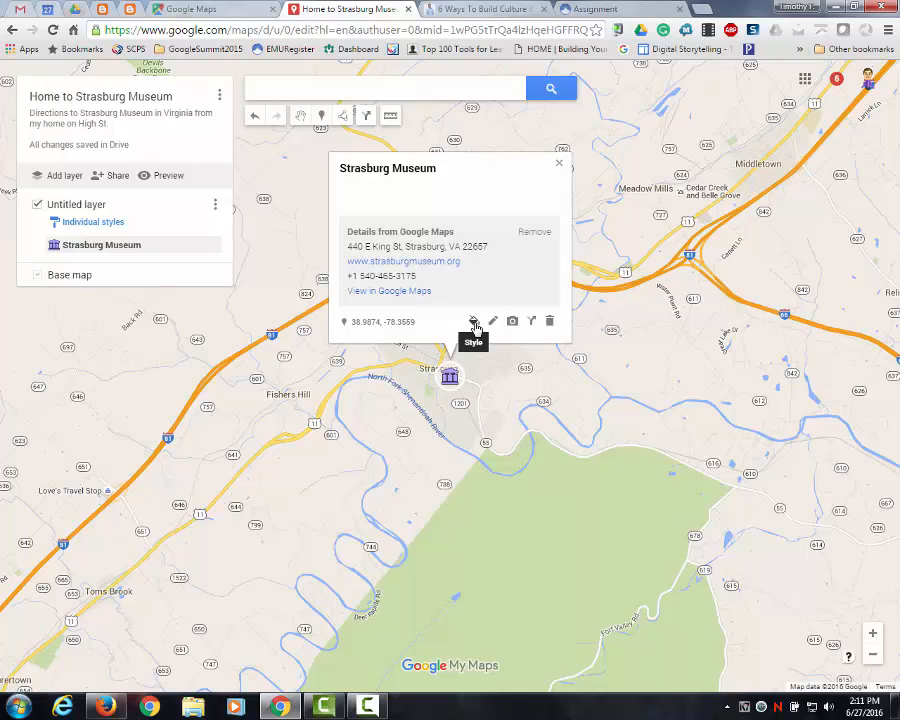
- Add the description "Great little museum!" to the Strasburg Museum marker
left_click(474, 323)
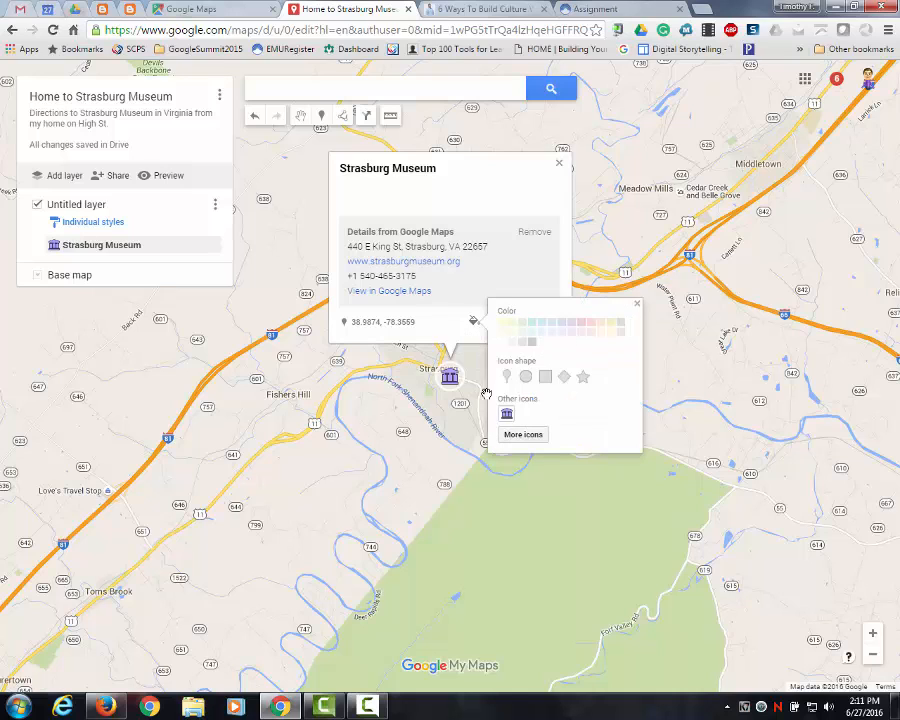
left_click(637, 304)
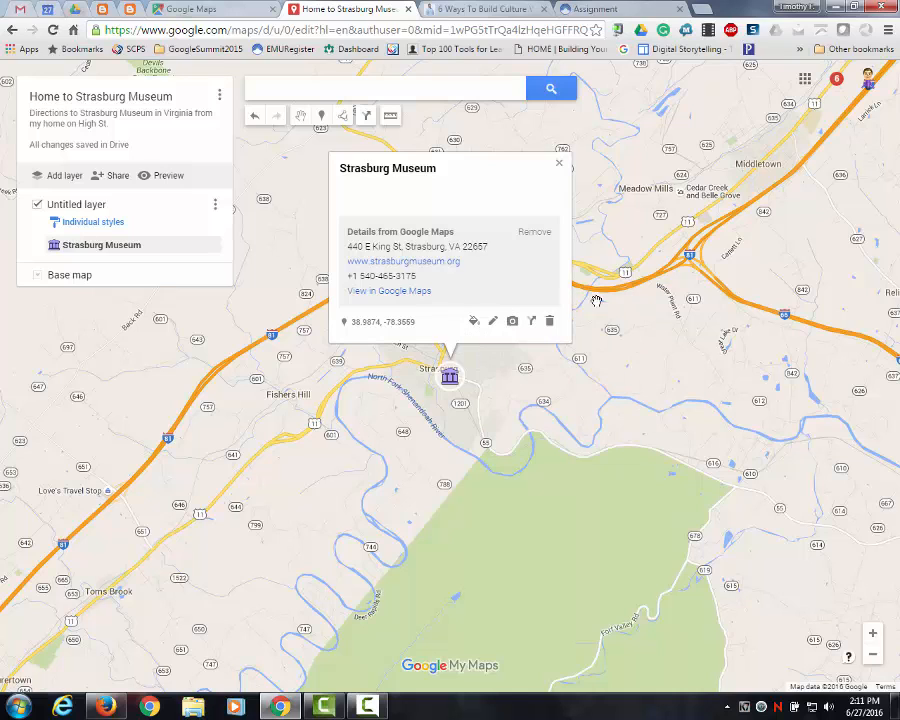
left_click(493, 322)
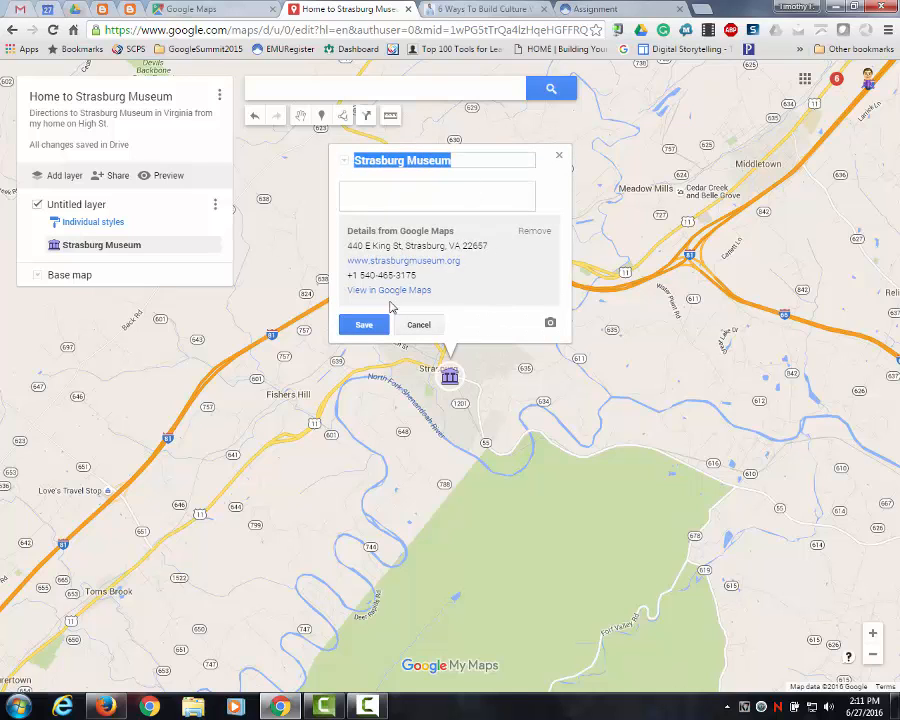
left_click(410, 189)
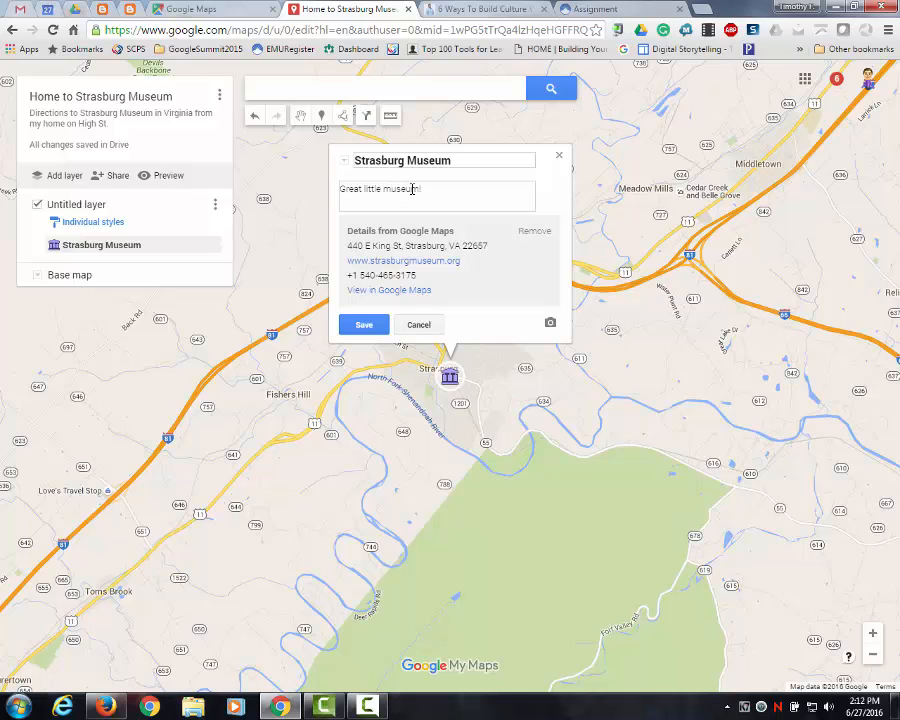
- Search YouTube for "Strasburg Museum Virginia" to find a video for the museum marker
left_click(549, 327)
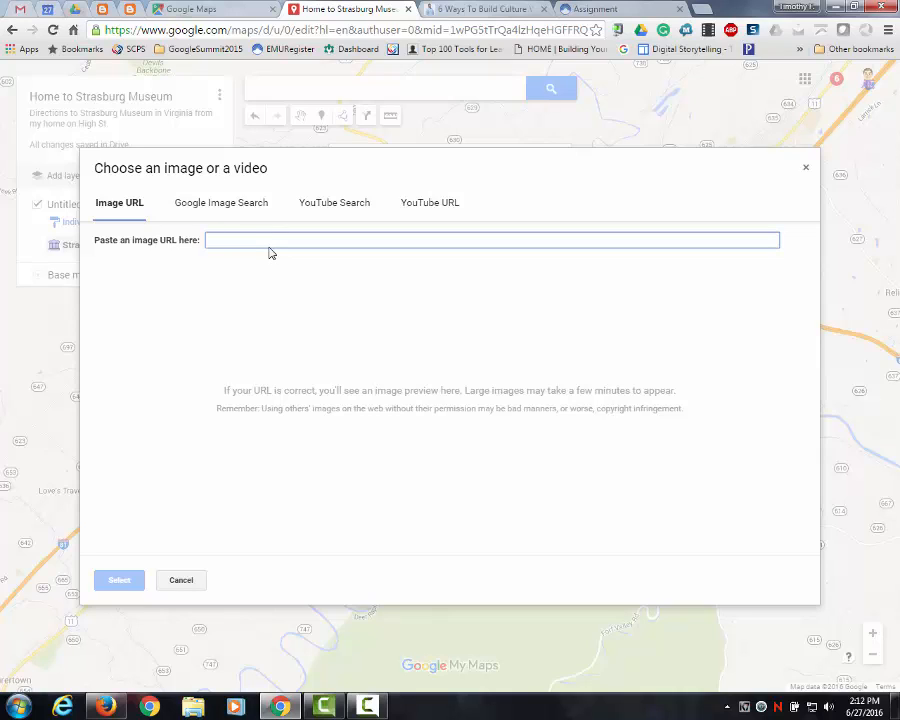
left_click(225, 209)
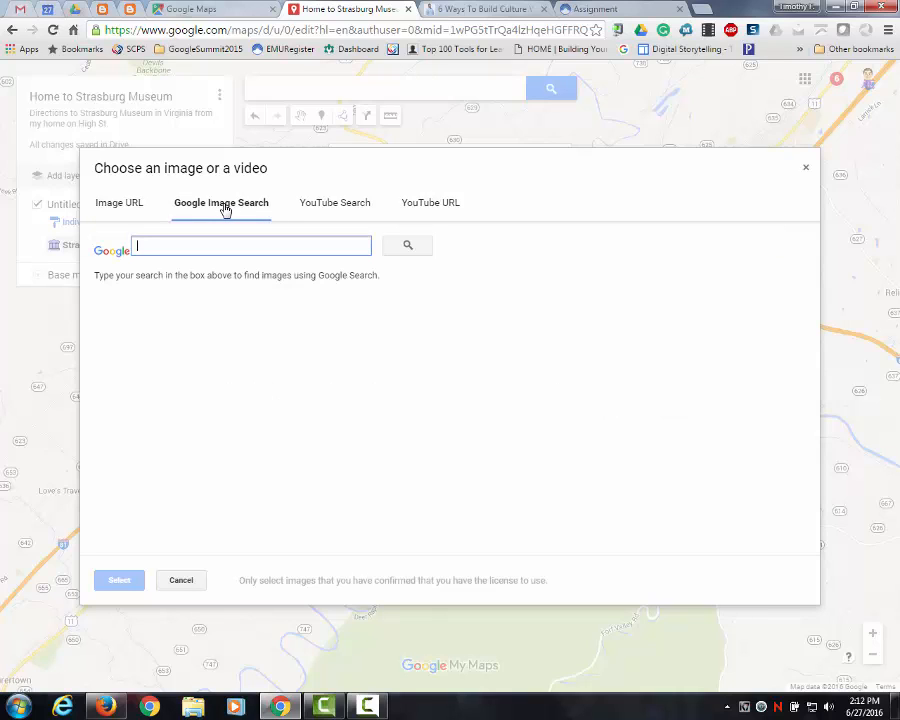
left_click(326, 208)
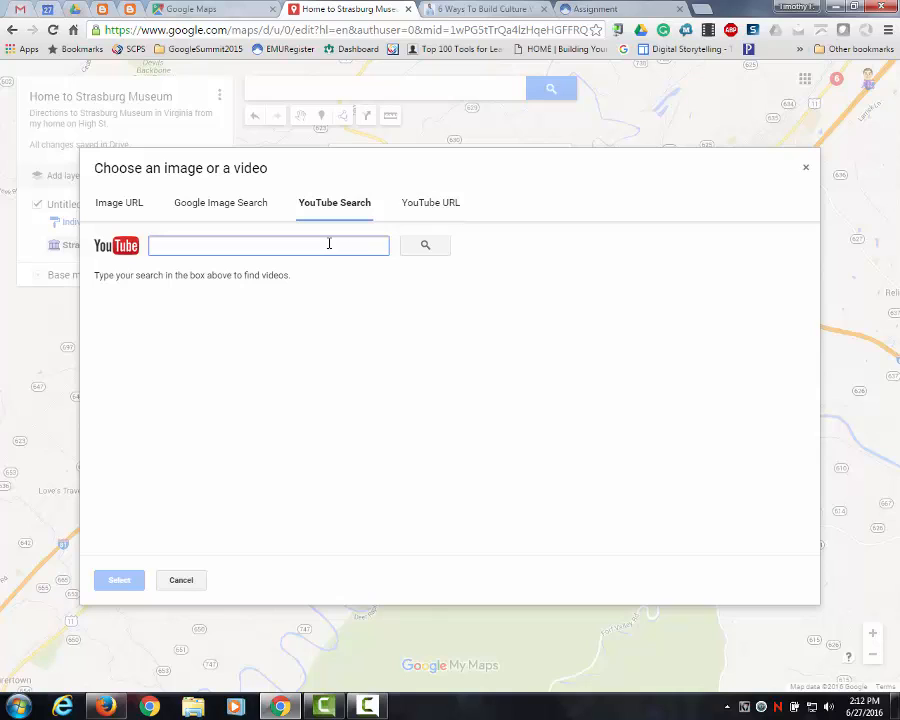
type("Strasburg Museum Virginia")
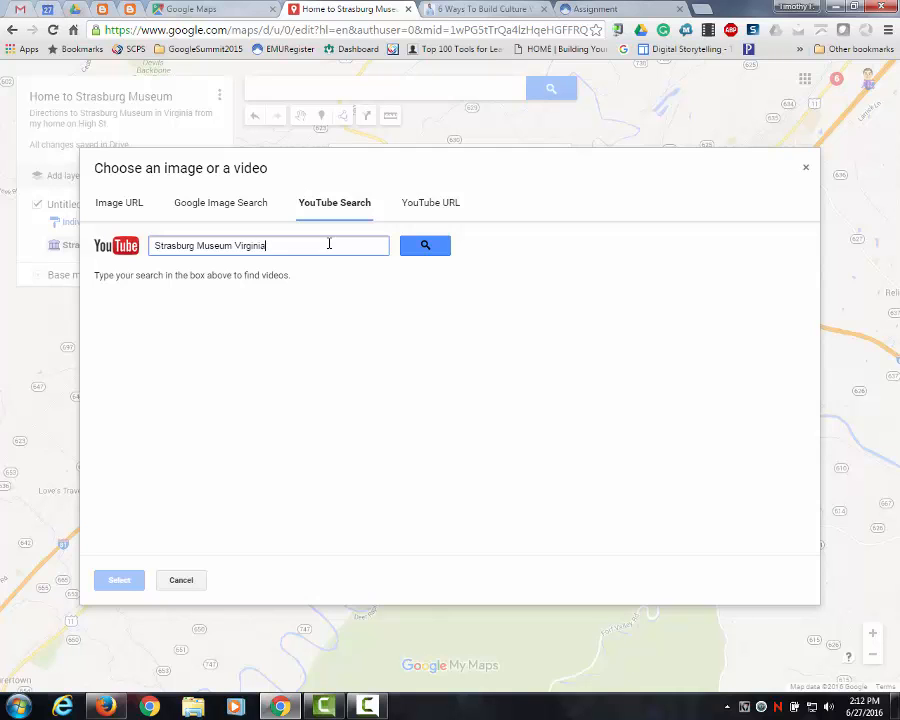
left_click(423, 248)
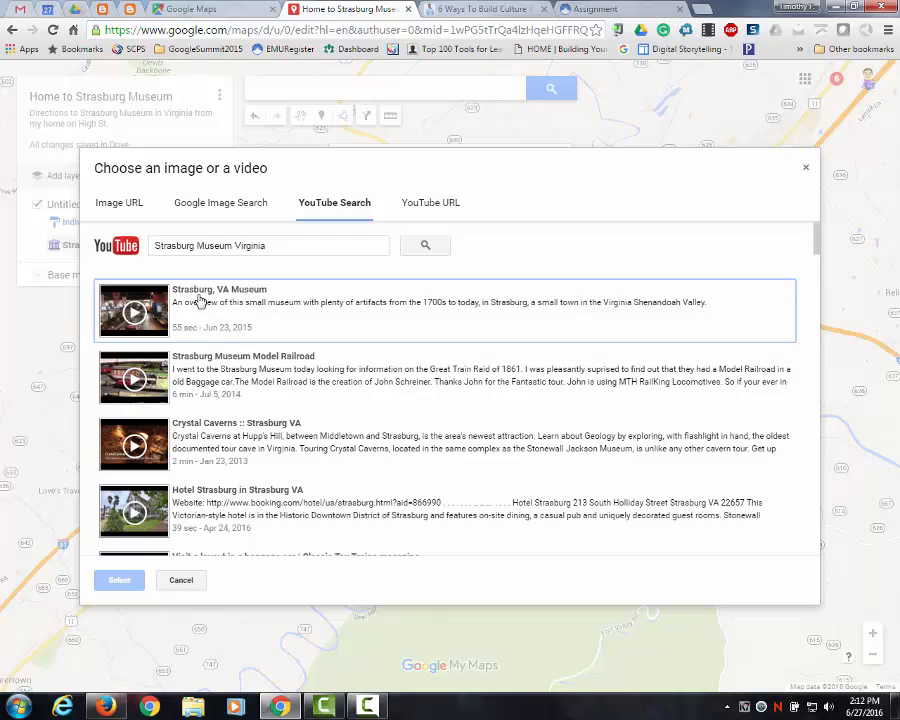
- Preview the "Strasburg, VA Museum" video, attach it to the museum marker and save the marker's details
left_click(168, 306)
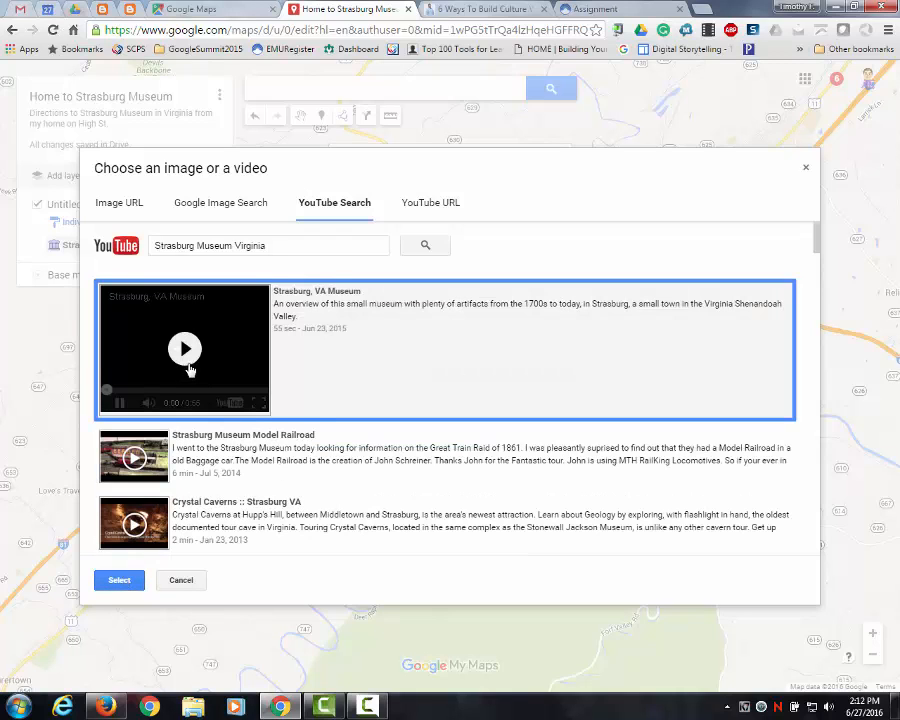
left_click(184, 348)
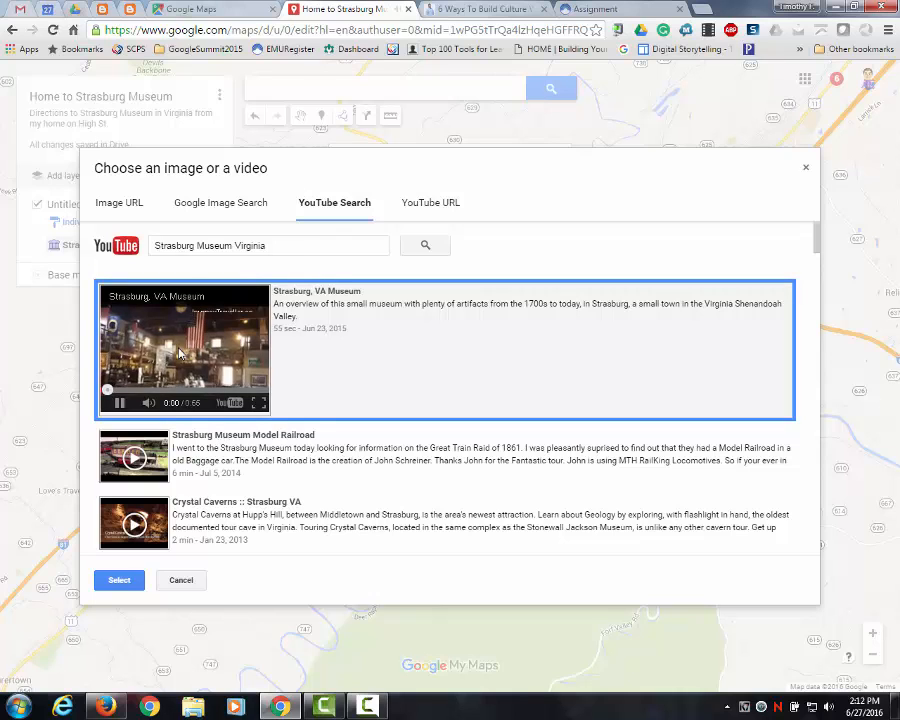
left_click(119, 405)
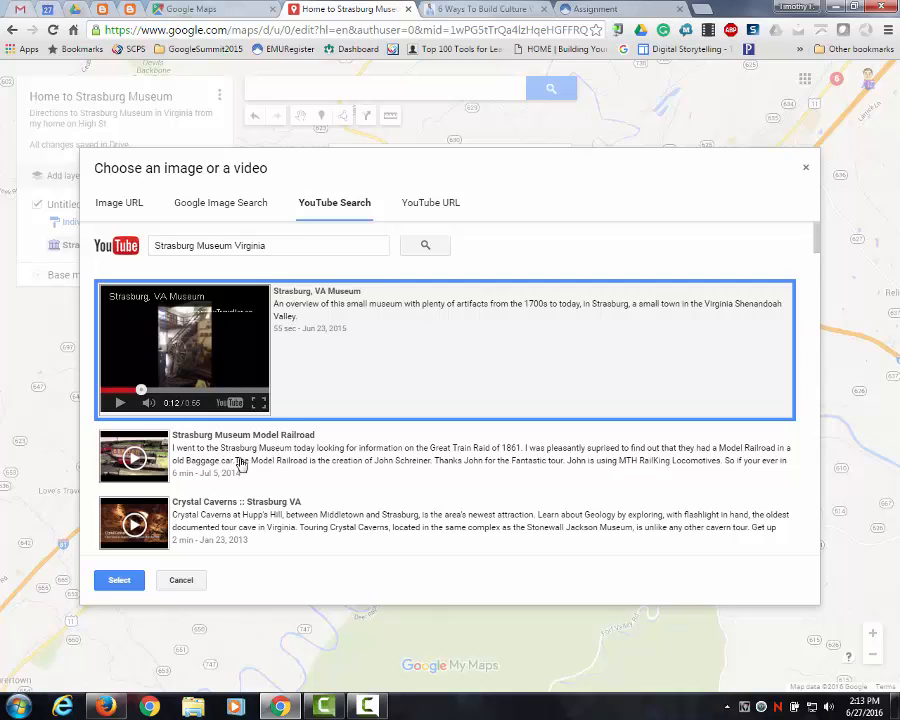
left_click(119, 582)
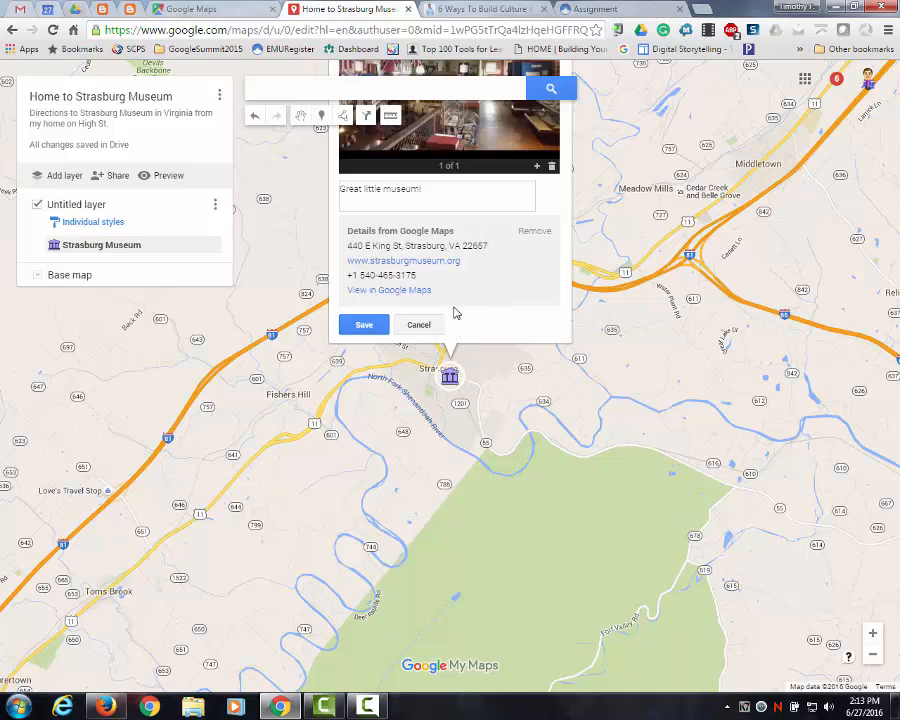
left_click(366, 327)
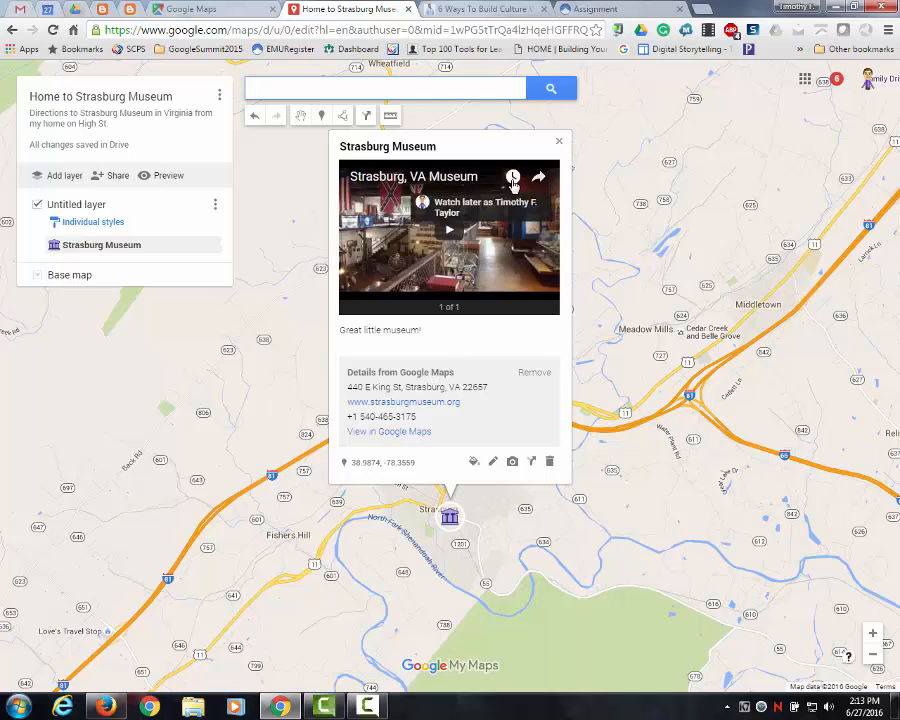
left_click(561, 145)
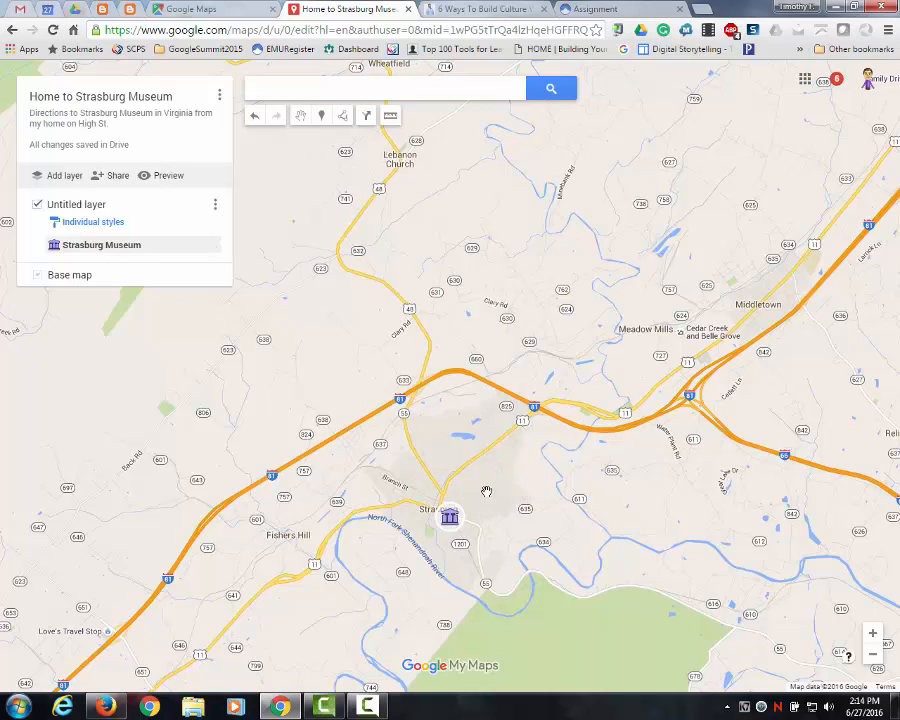
- Place a new marker at the home location, west of Strasburg Museum
scroll(483, 498, "up", 2)
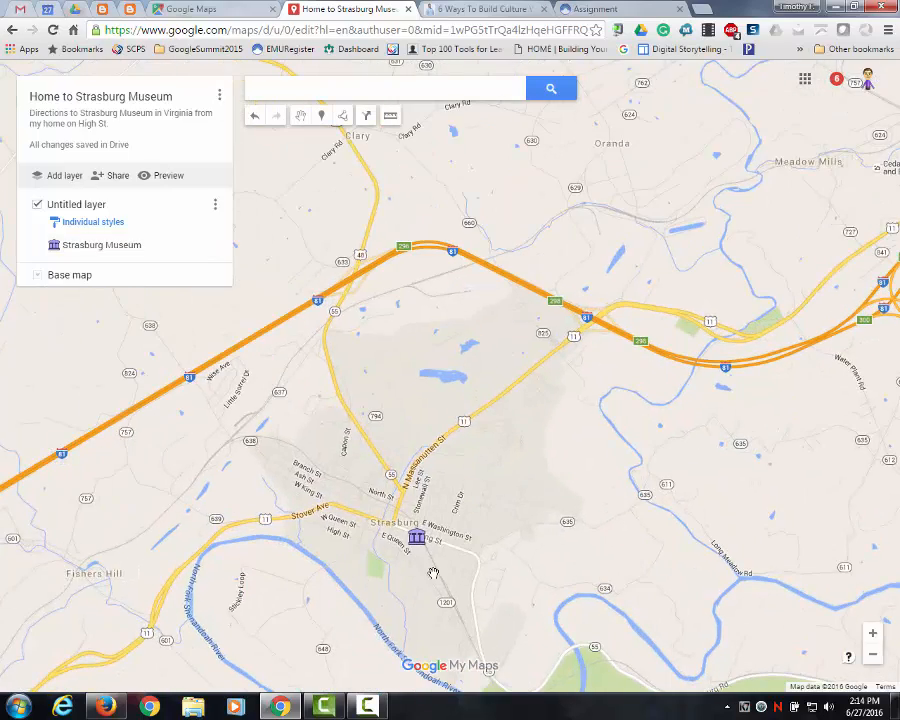
left_click_drag(501, 421, 517, 380)
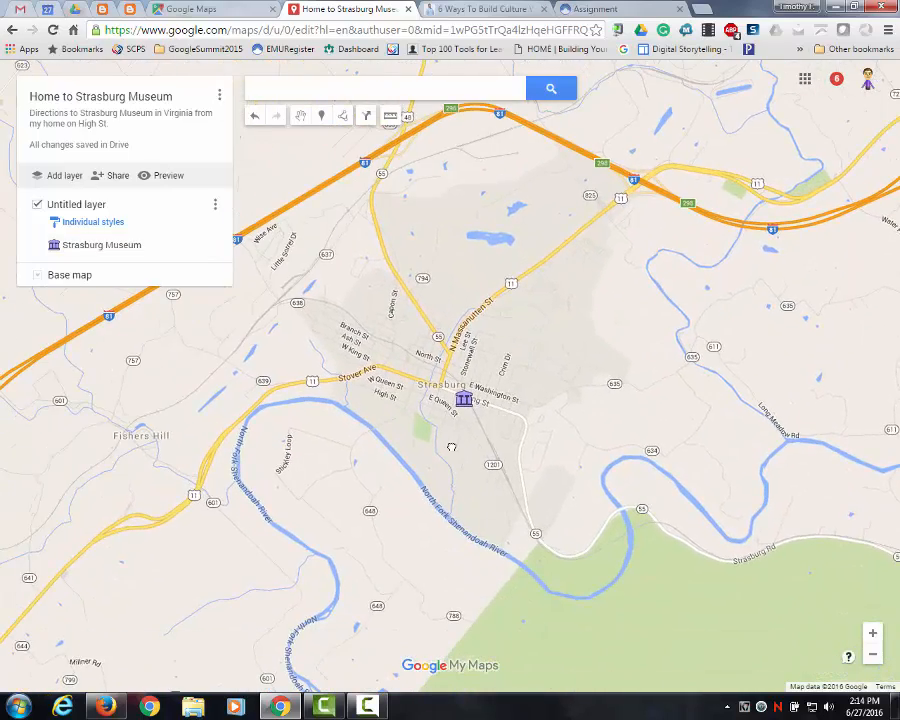
scroll(451, 447, "up", 2)
scroll(462, 412, "up", 1)
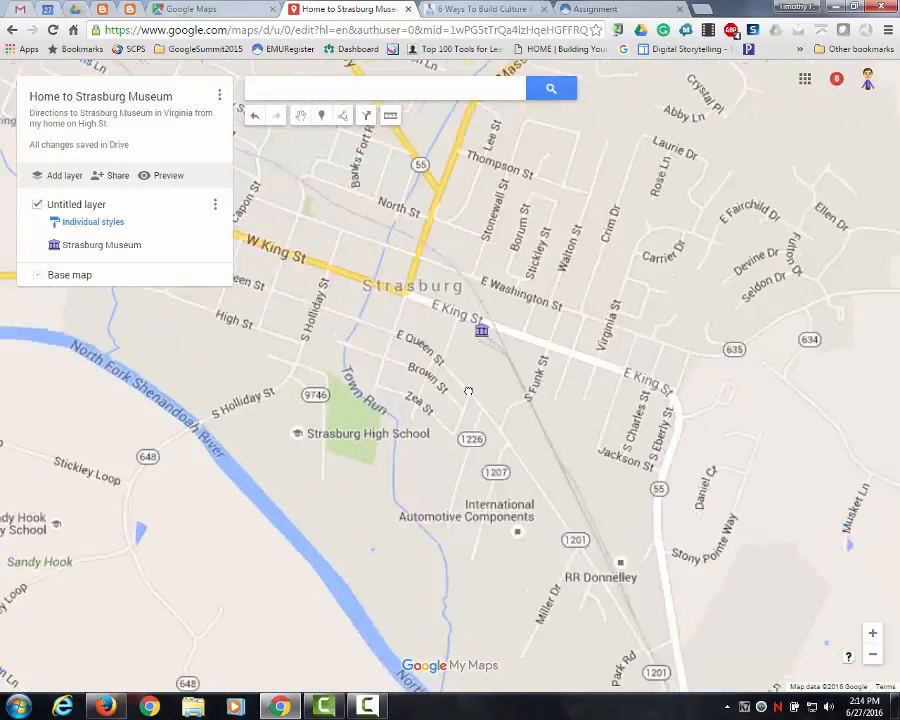
left_click_drag(469, 360, 558, 389)
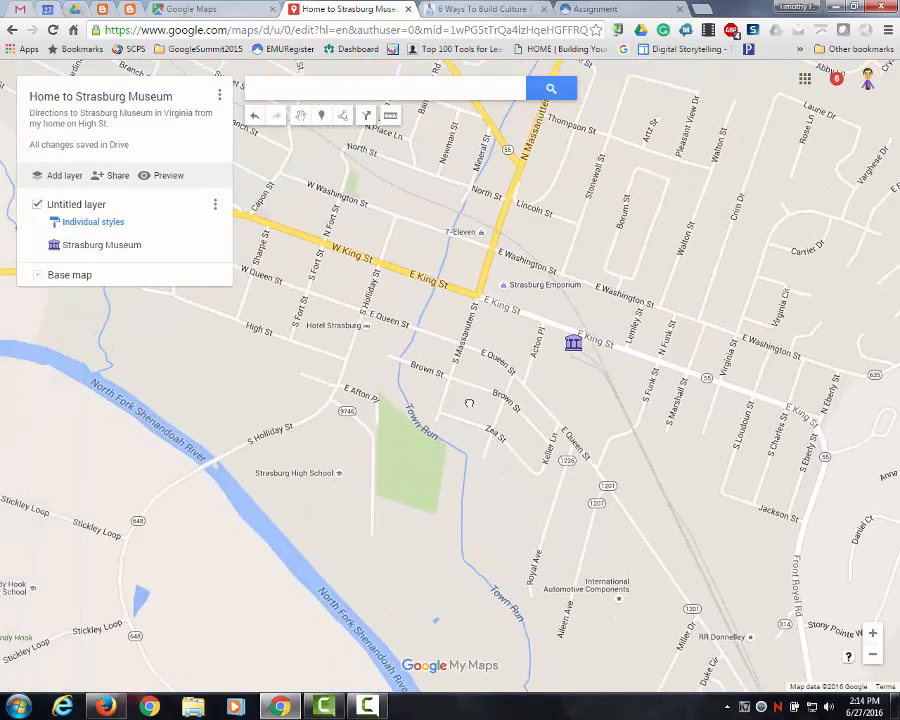
scroll(469, 403, "up", 1)
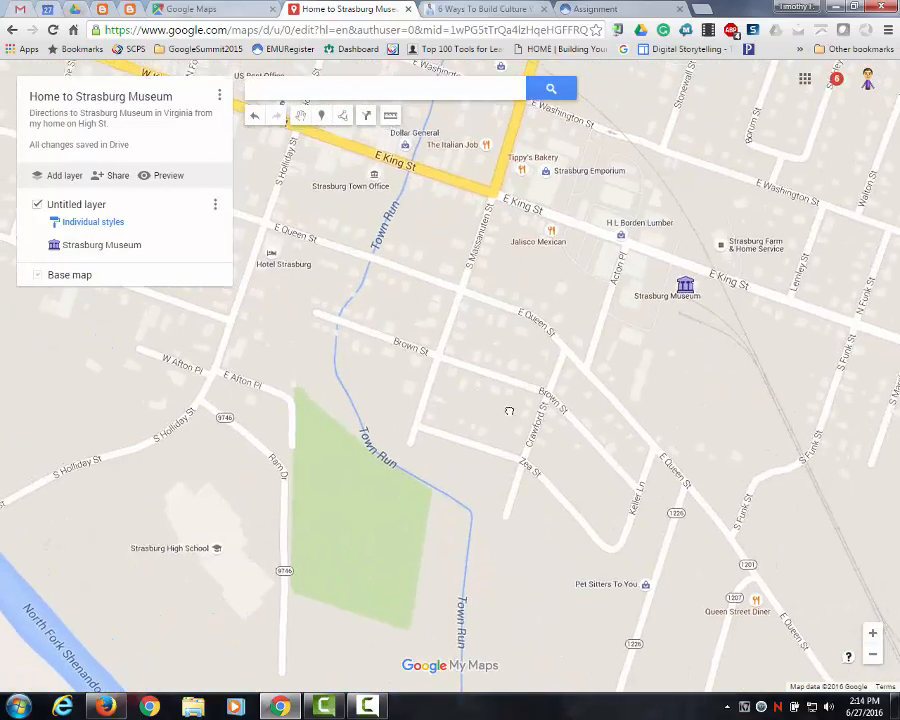
left_click_drag(509, 411, 616, 466)
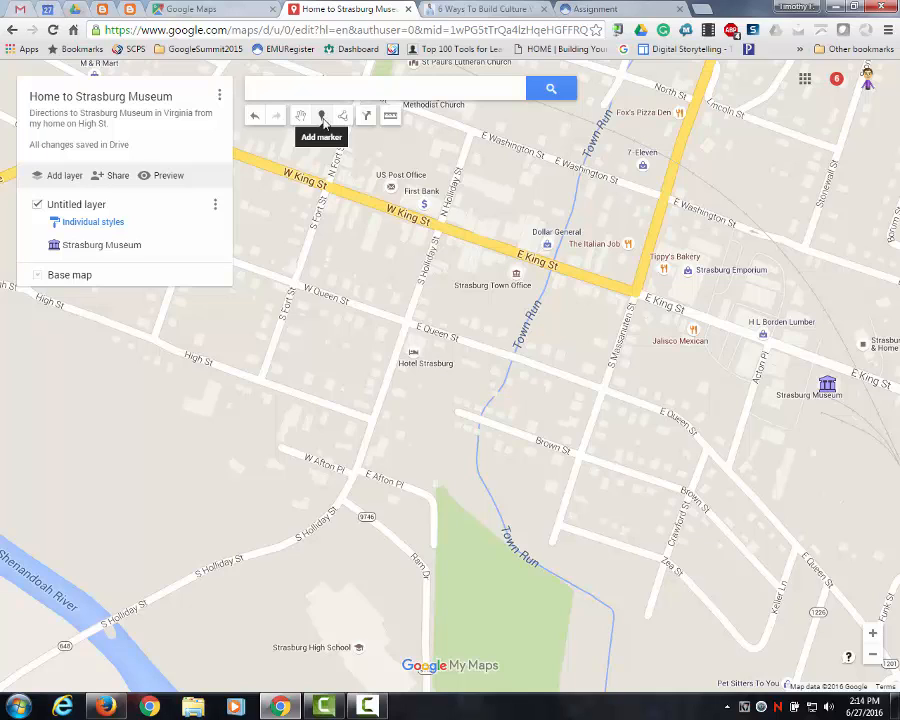
left_click(322, 117)
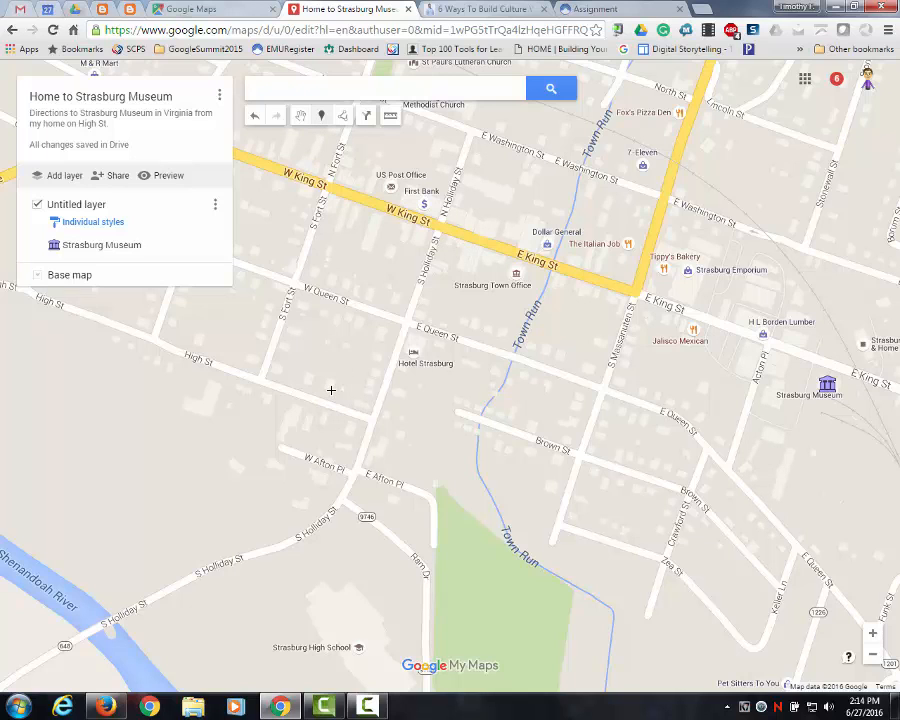
left_click(330, 387)
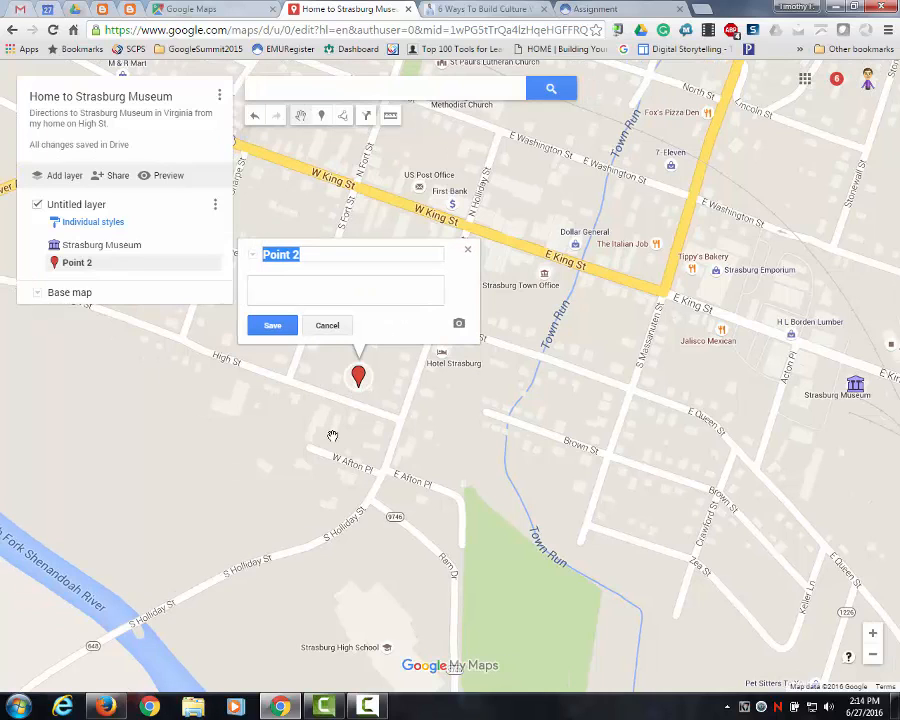
- Name the new marker "Home", enter the home street address as its description, and save it
type("HOm")
type("ome")
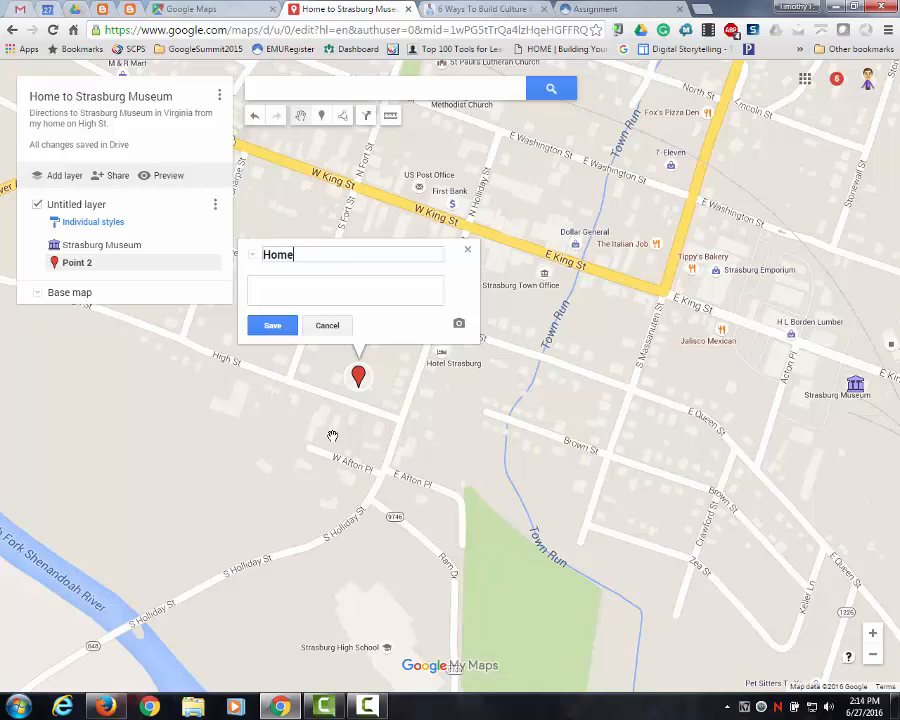
left_click(317, 284)
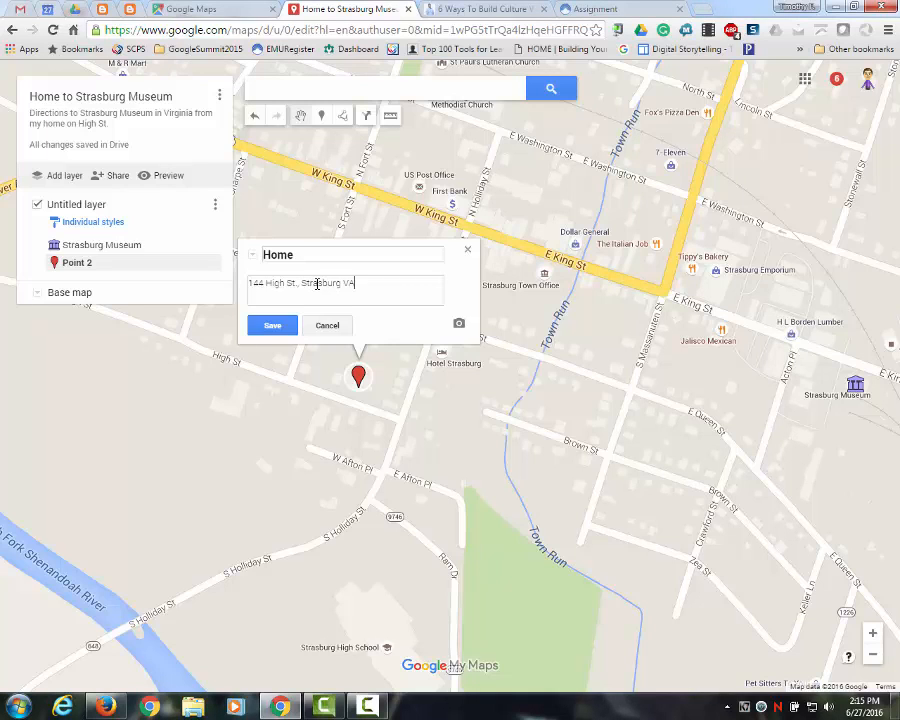
left_click(274, 325)
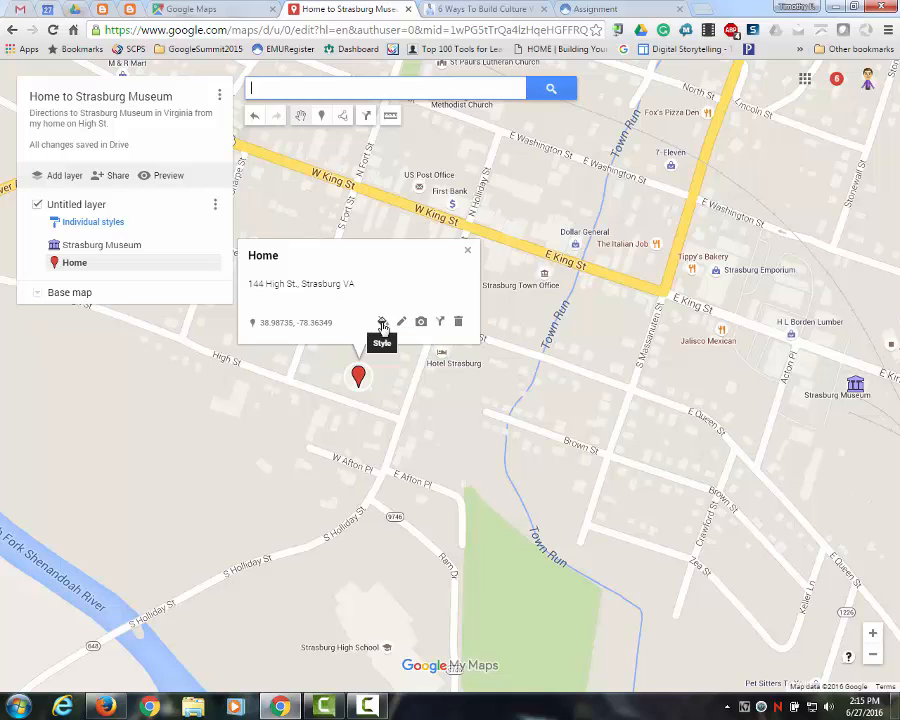
- Change the Home marker's color to purple, keeping its pin shape
left_click(381, 323)
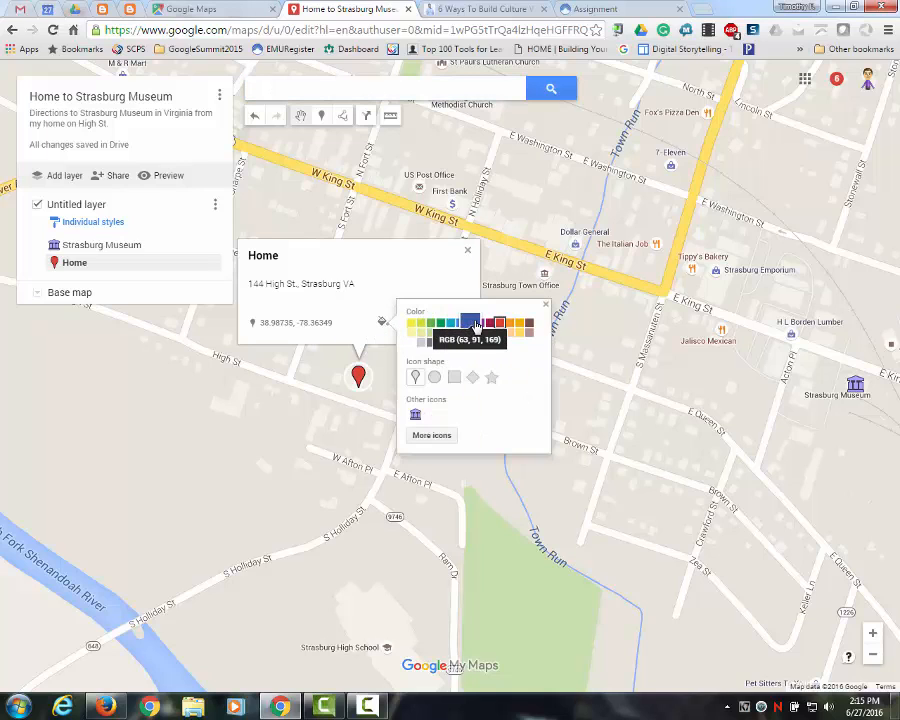
left_click(481, 323)
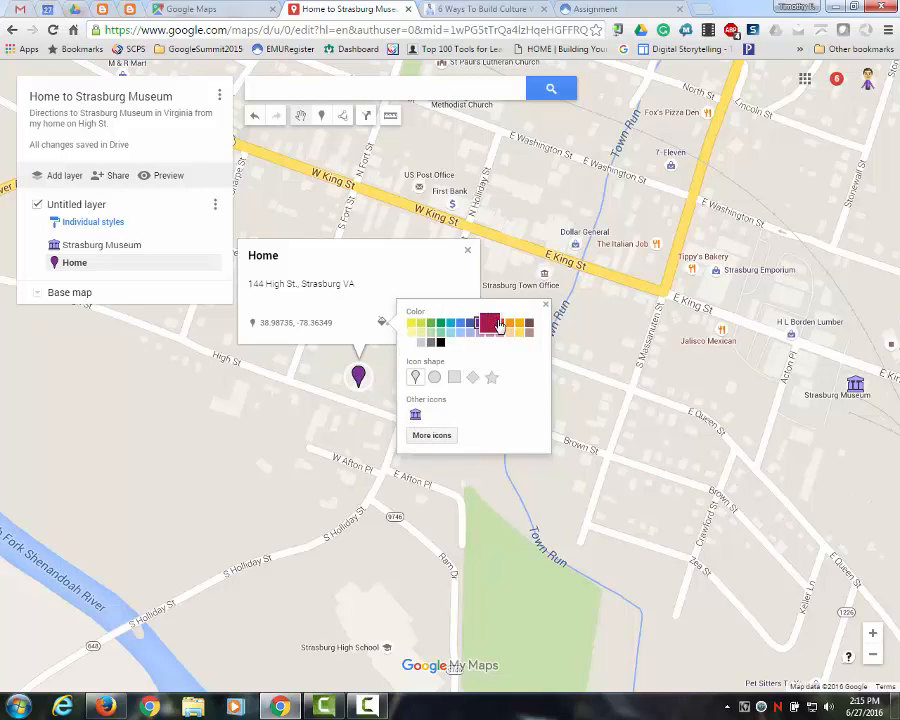
left_click(546, 304)
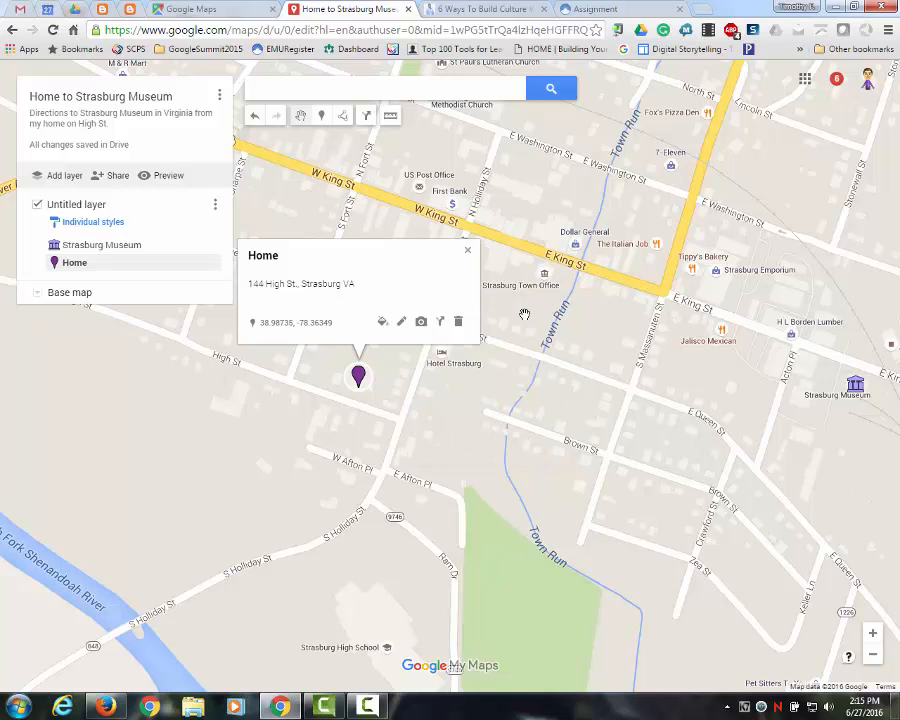
- Begin a walking route beside the Home marker, tracing it east to S Holliday St and north toward King St
left_click(442, 324)
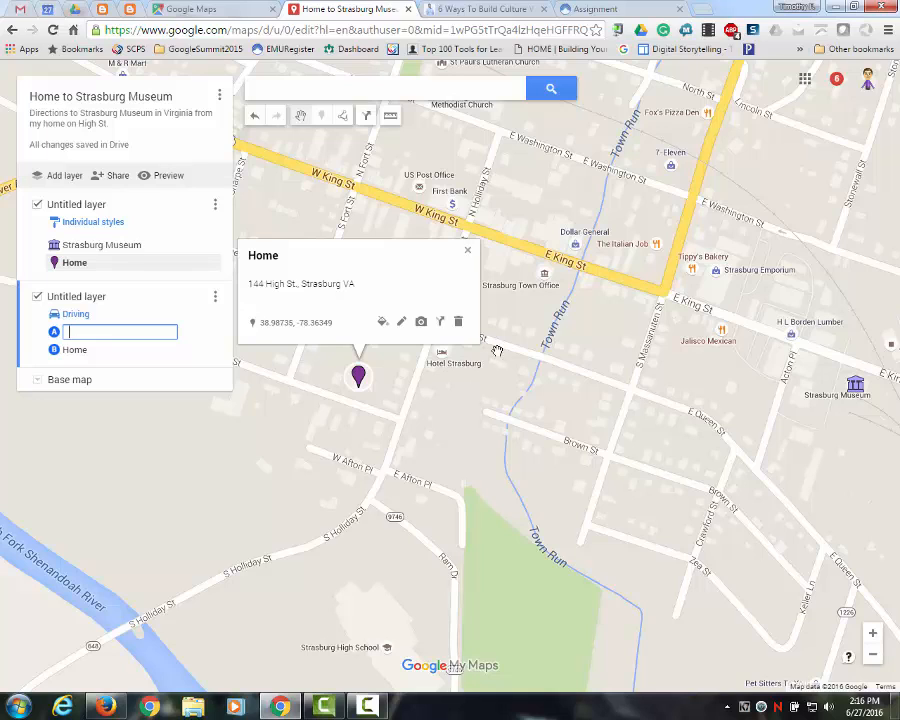
left_click(467, 254)
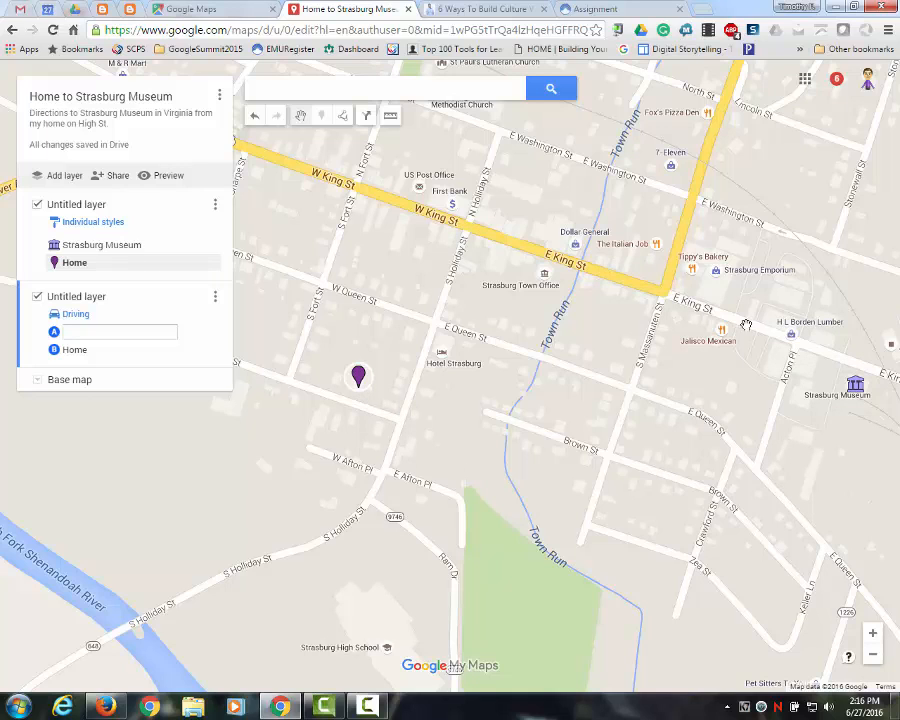
left_click(343, 117)
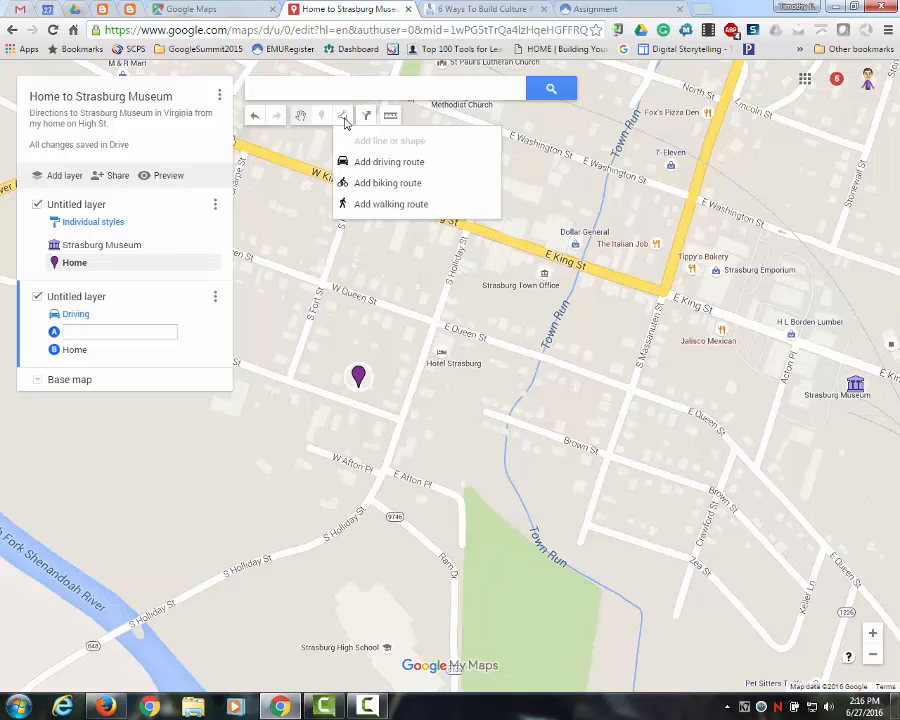
left_click(380, 211)
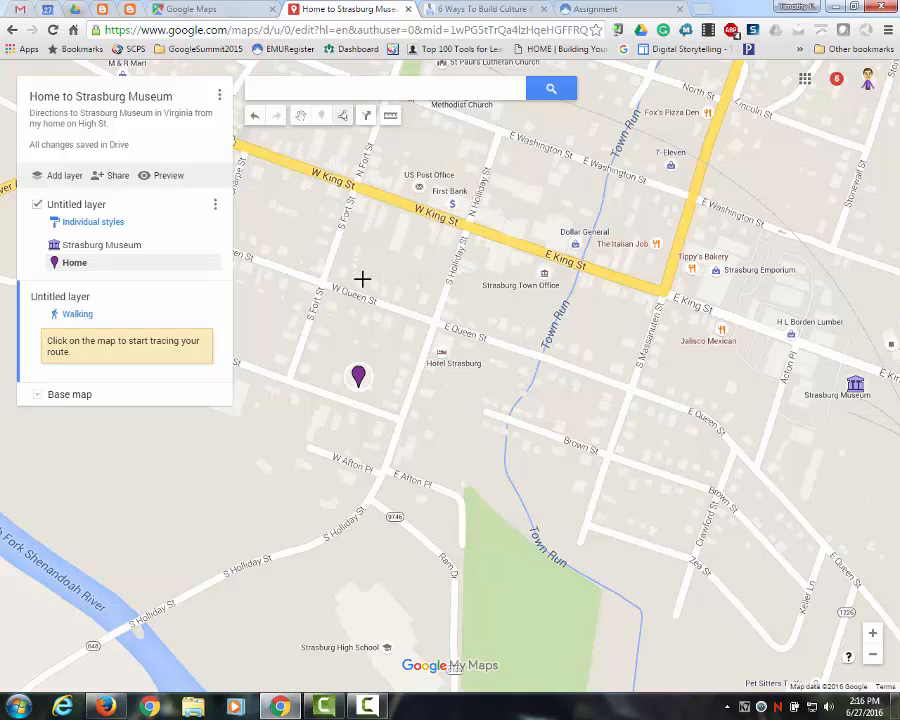
left_click(353, 402)
left_click(400, 420)
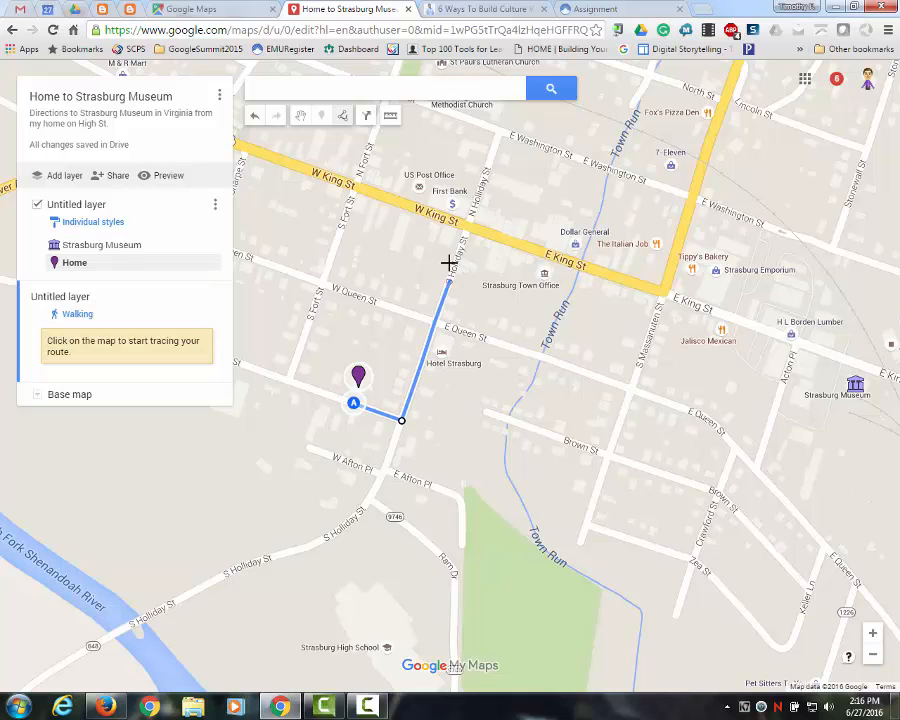
left_click(465, 229)
left_click(434, 323)
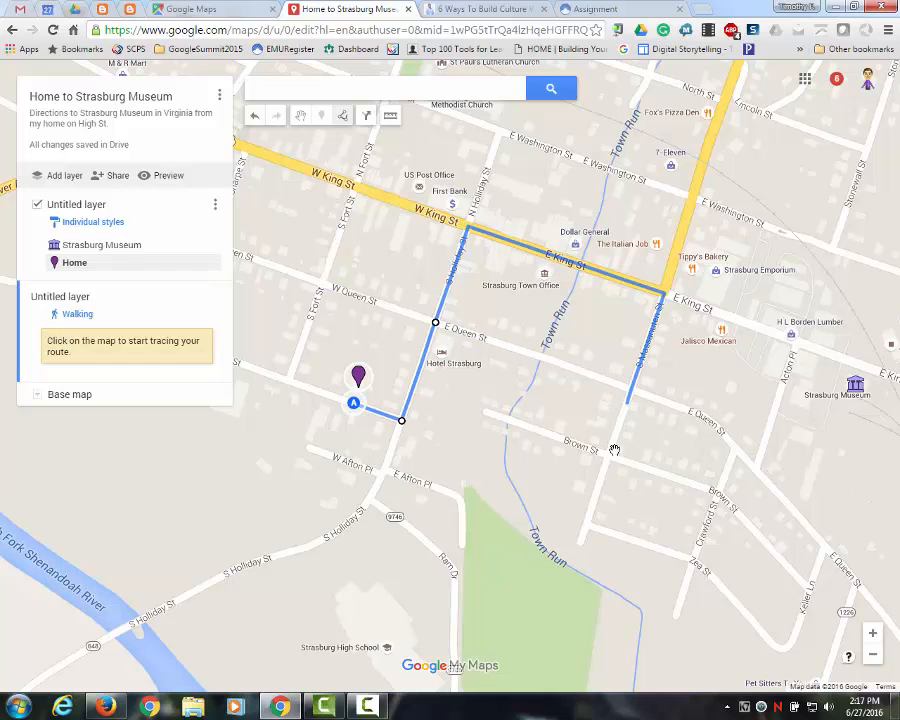
- Extend the walking route east along E King St and end it in front of Strasburg Museum
left_click(631, 391)
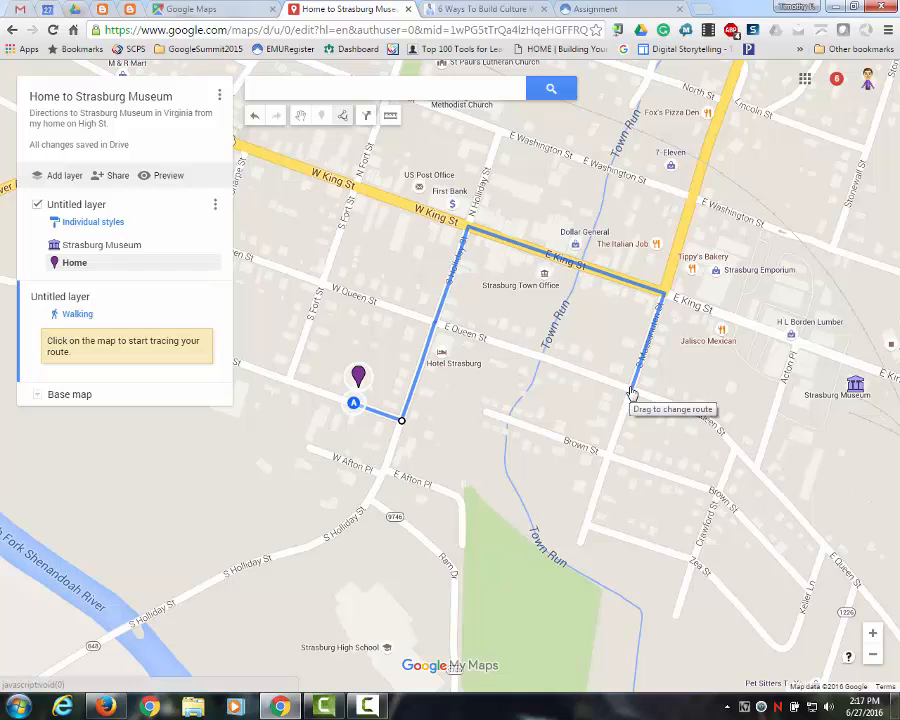
left_click_drag(631, 391, 668, 302)
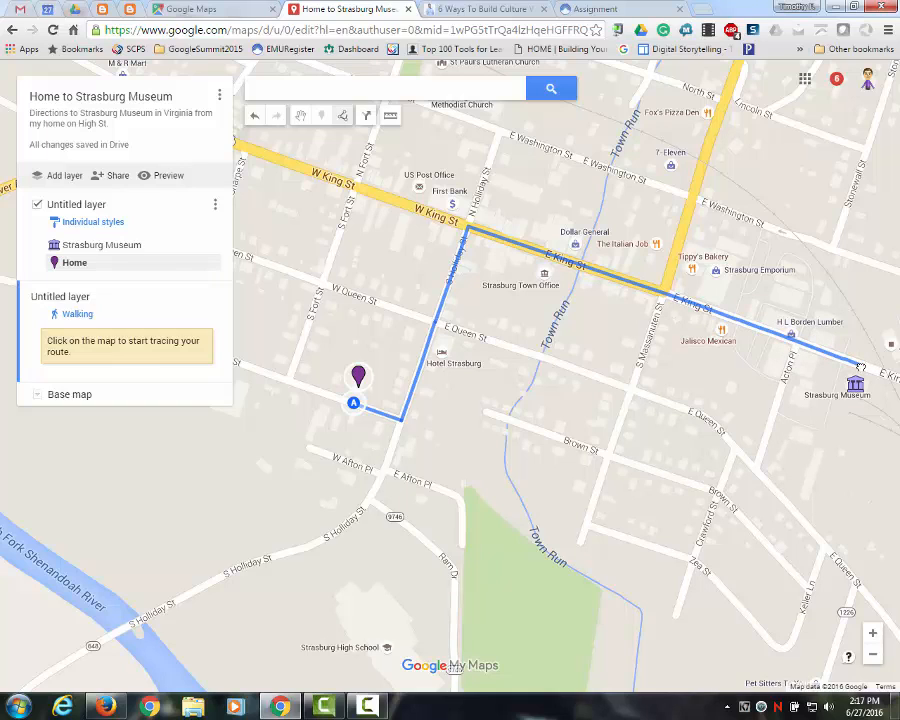
left_click(840, 396)
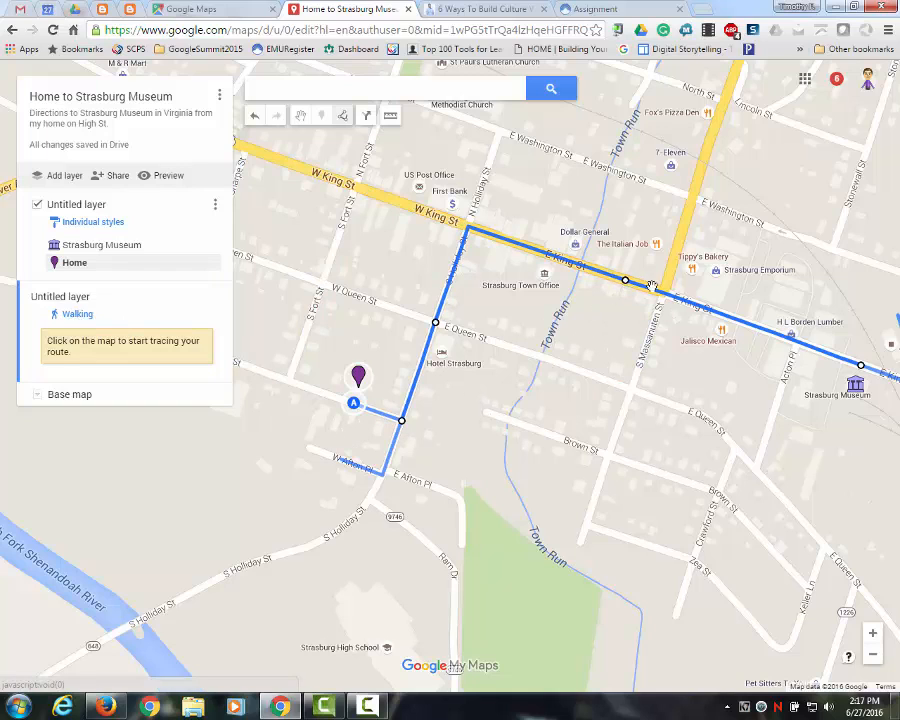
left_click(860, 368)
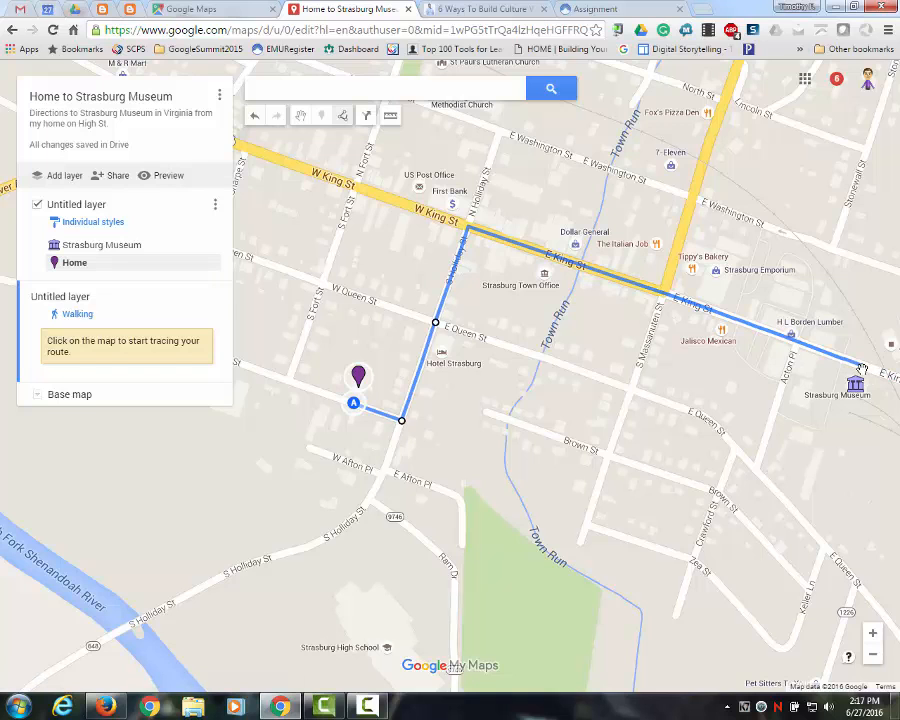
left_click(864, 370)
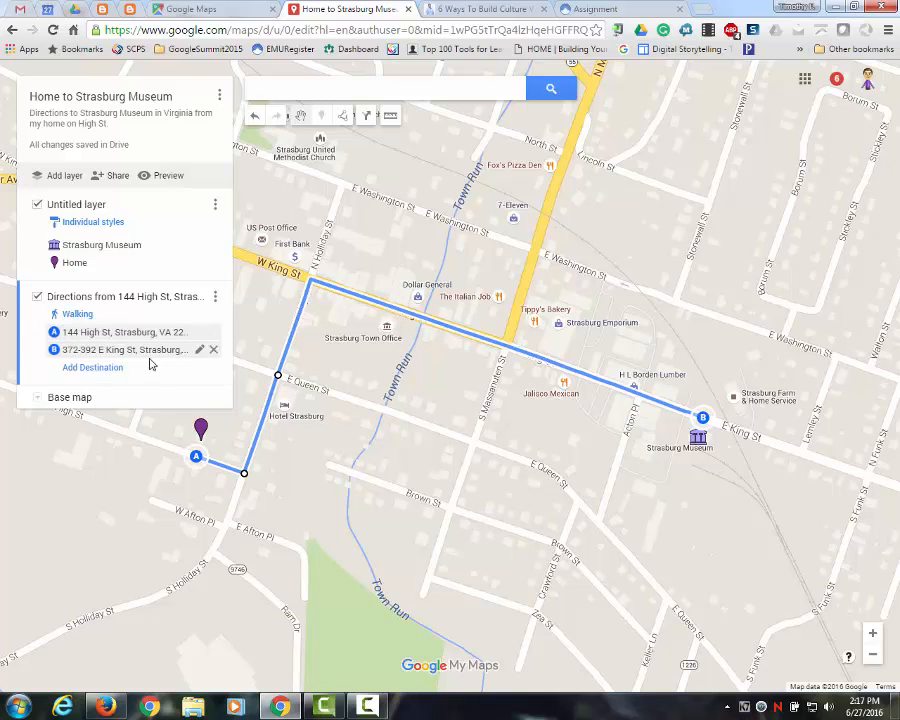
- Rename the walking directions layer as "Walking route to Museum"
left_click(216, 300)
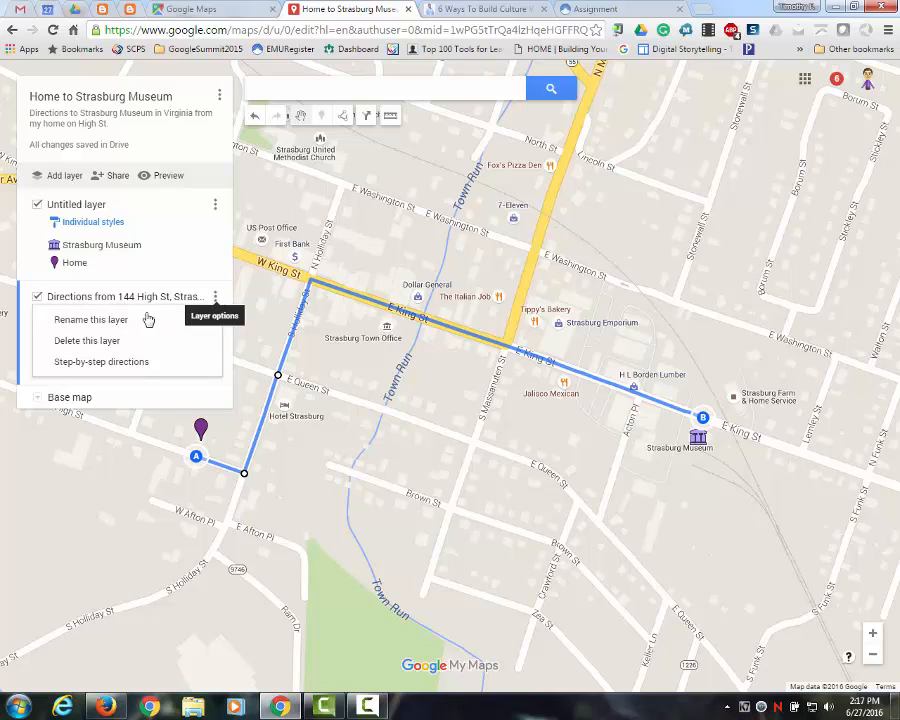
left_click(102, 319)
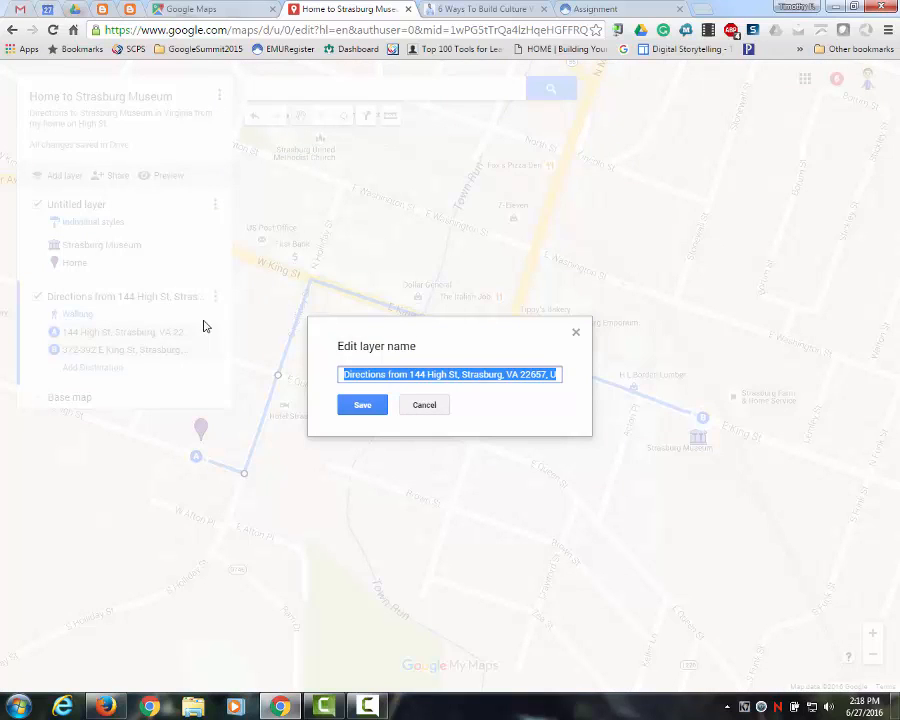
type("Wal")
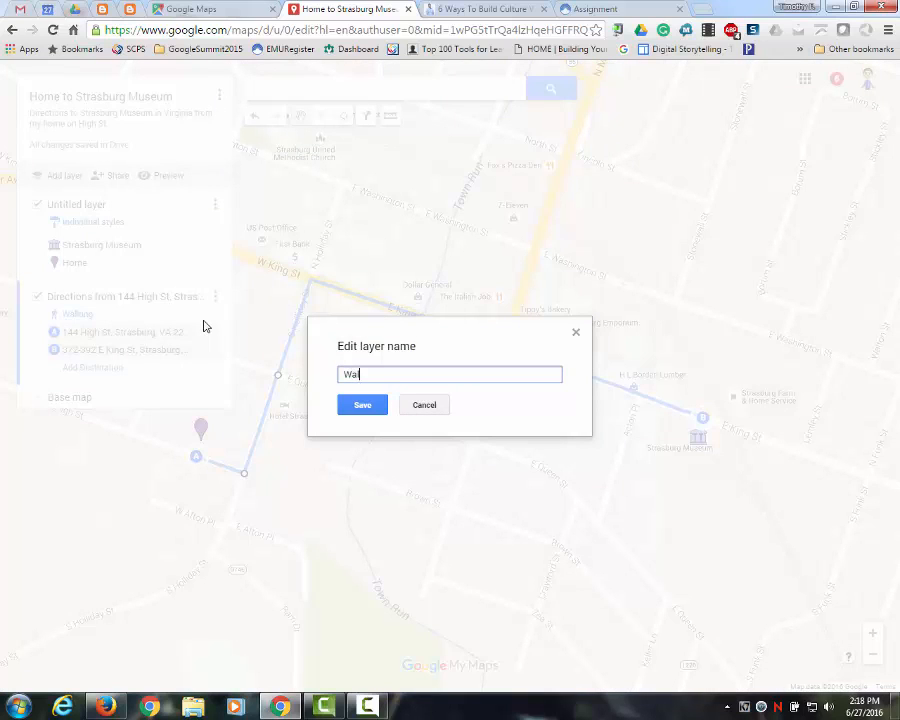
type("king direction to Musey")
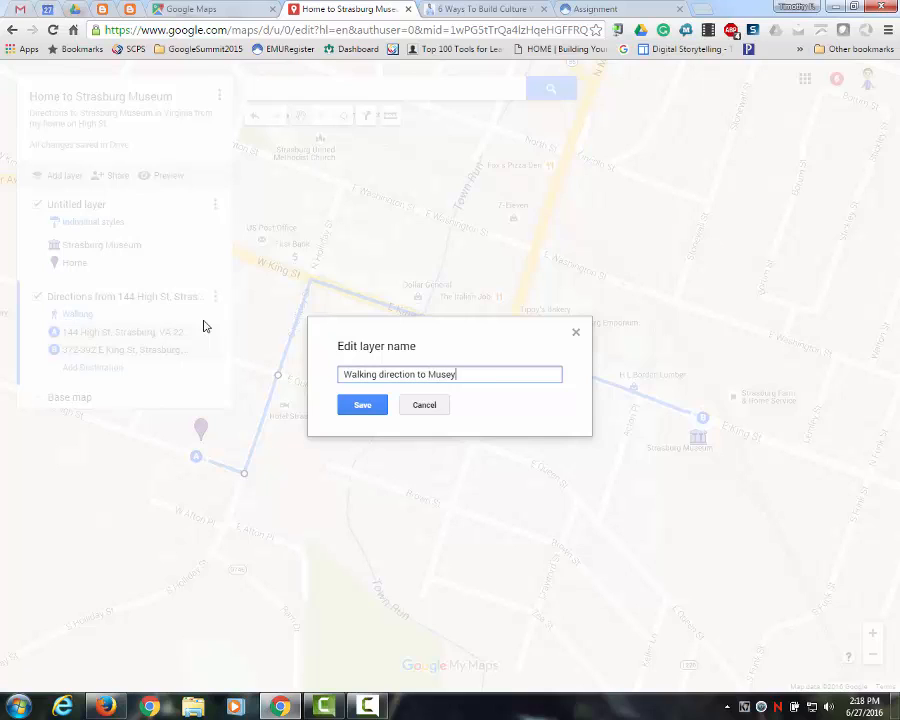
key("BackSpace")
type("um")
double_click(388, 374)
type("route")
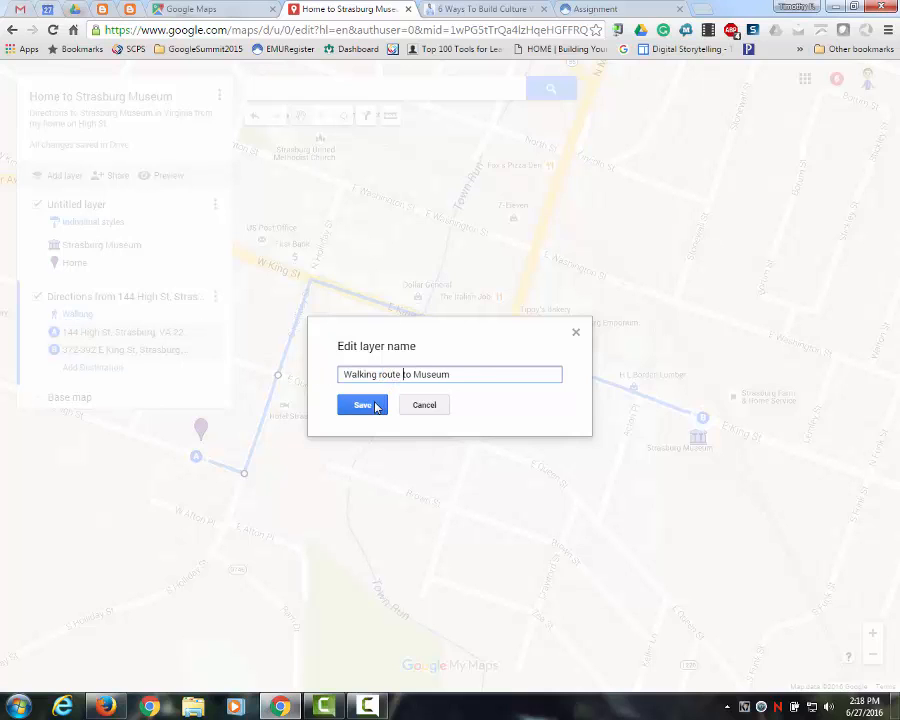
left_click(362, 404)
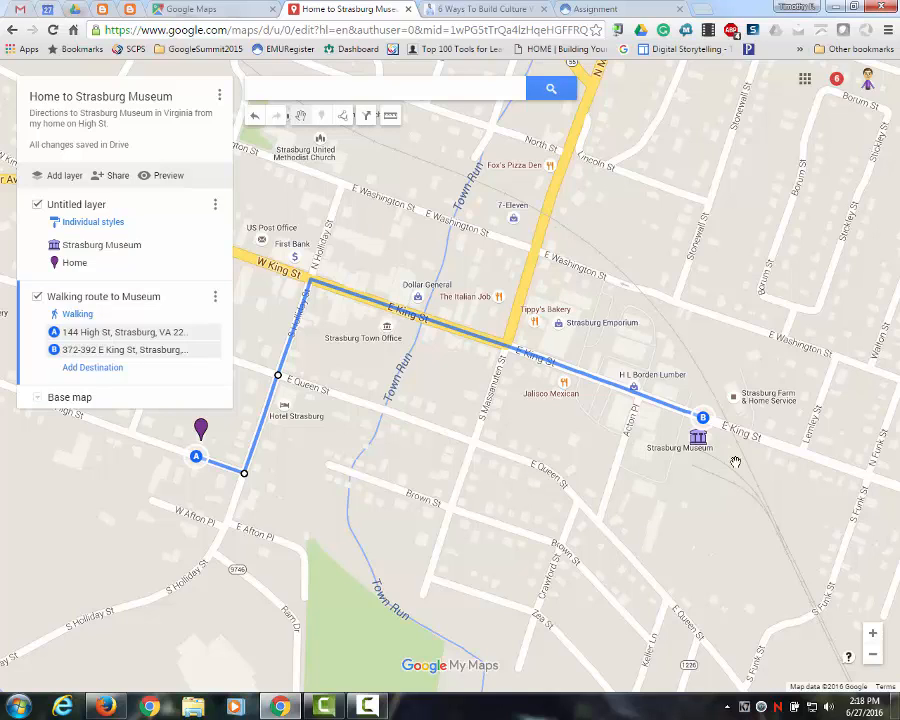
- Zoom in closely on the Strasburg Museum building near the route's end
scroll(714, 484, "up", 1)
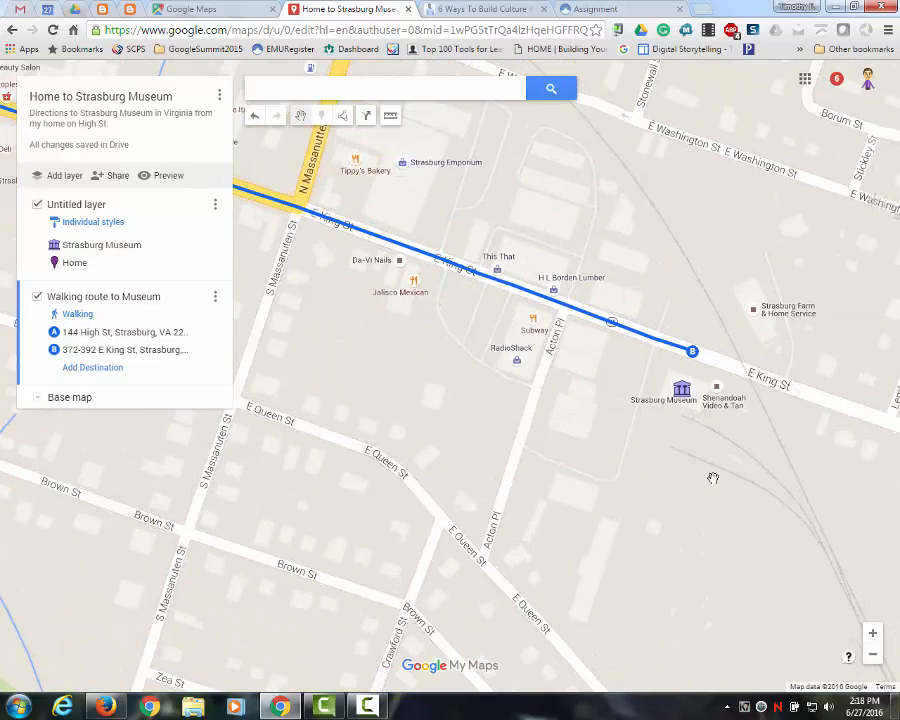
left_click_drag(707, 458, 638, 468)
scroll(645, 462, "up", 1)
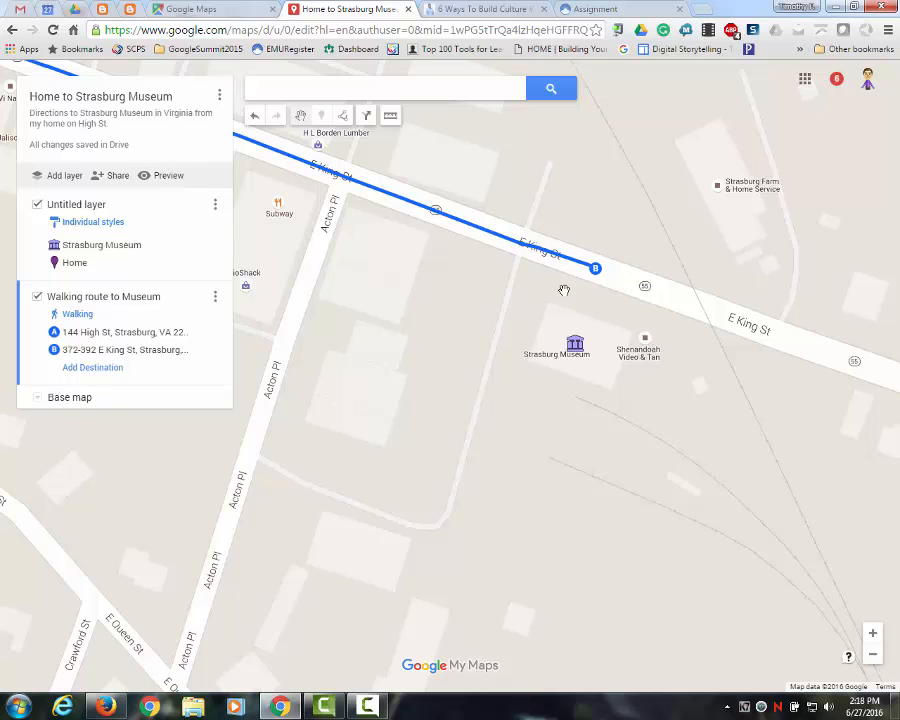
scroll(613, 397, "up", 1)
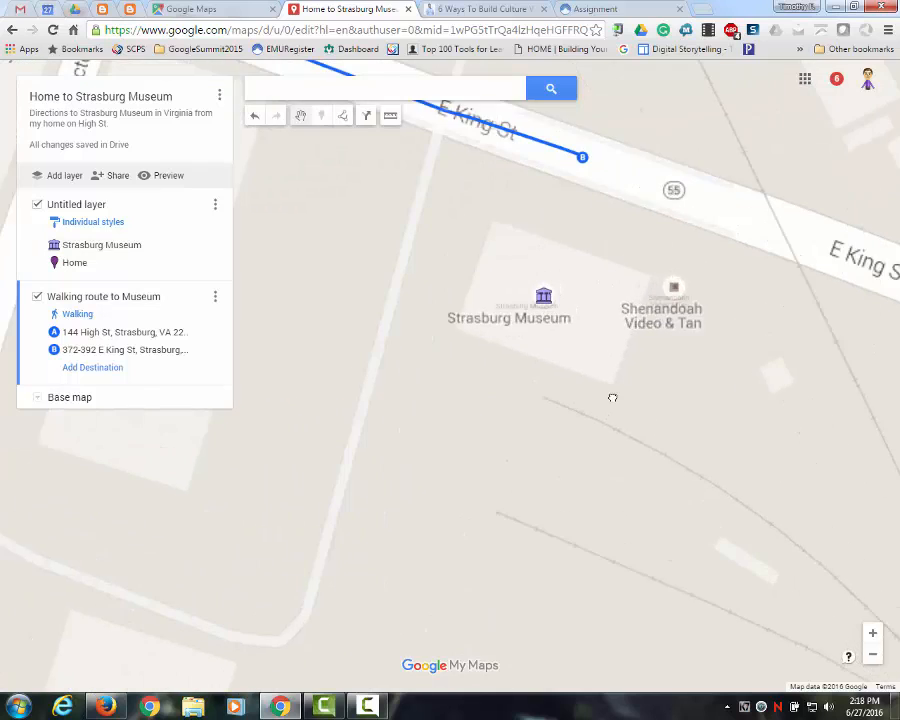
scroll(638, 394, "up", 1)
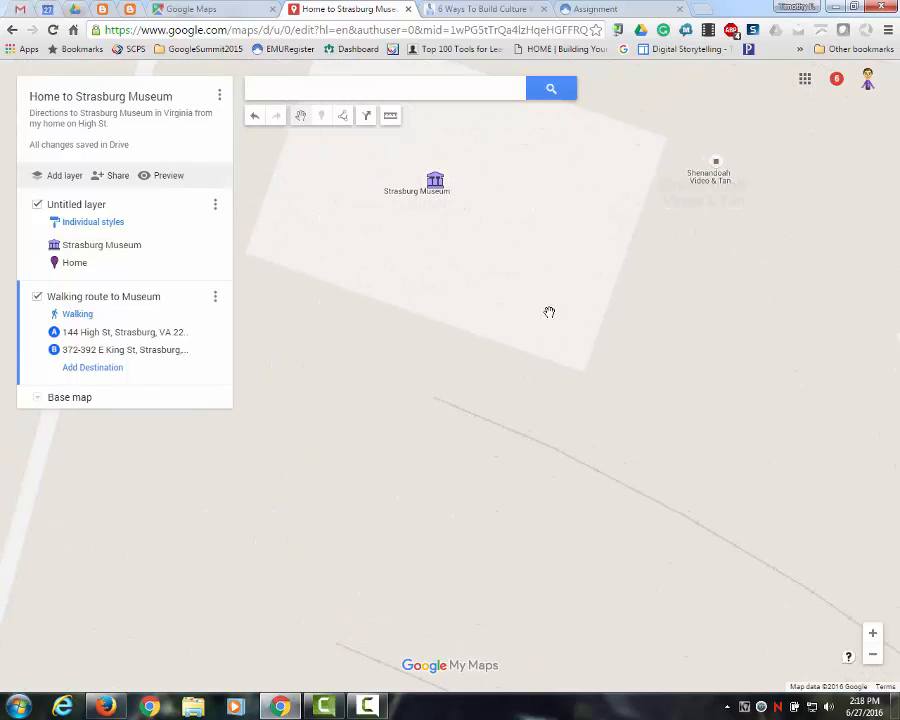
left_click(343, 117)
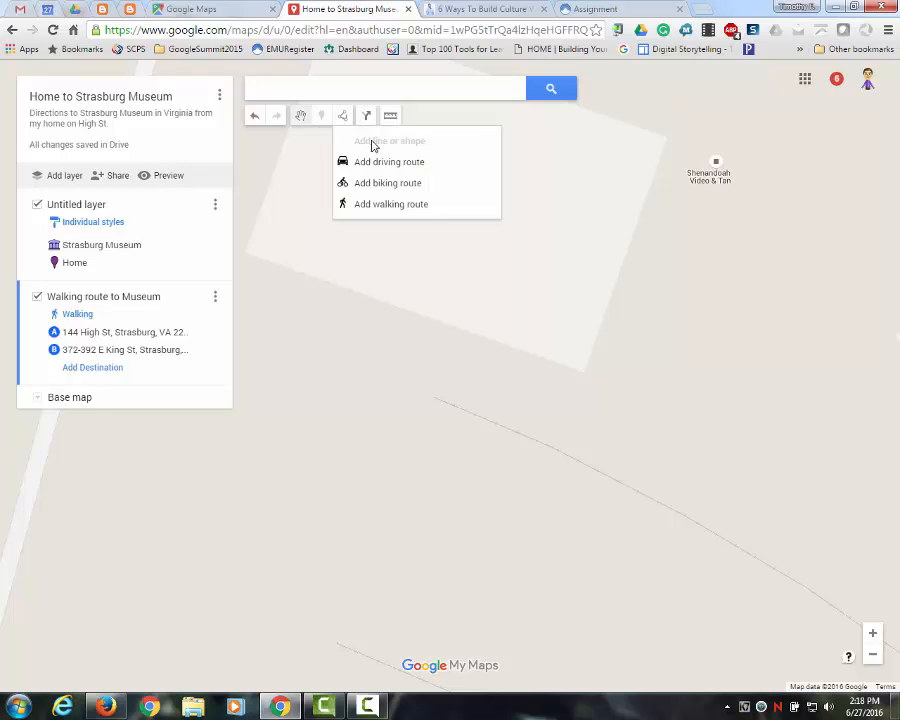
left_click(628, 288)
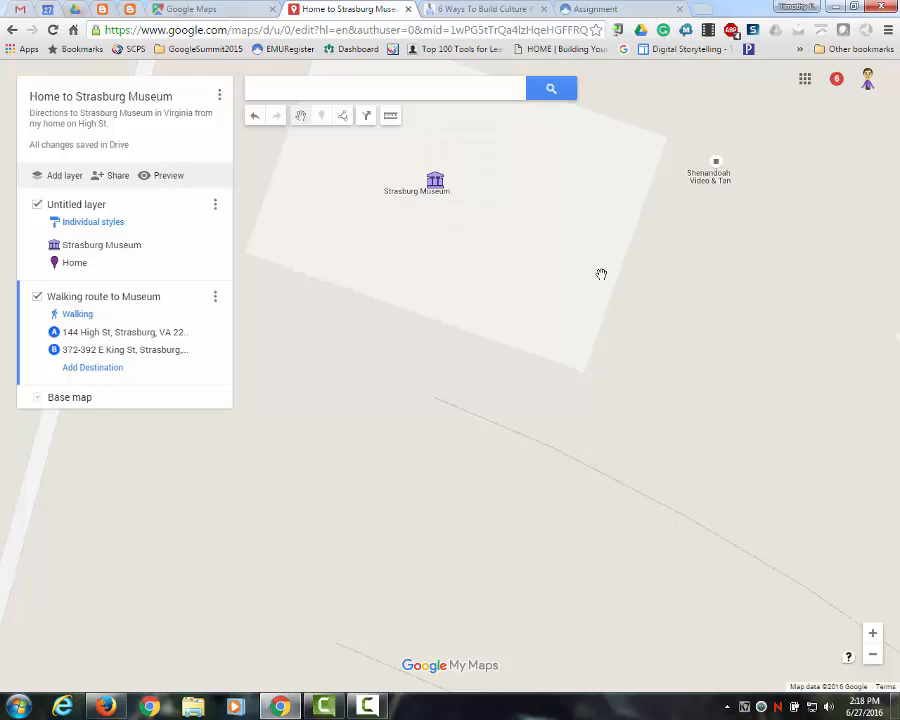
left_click(345, 118)
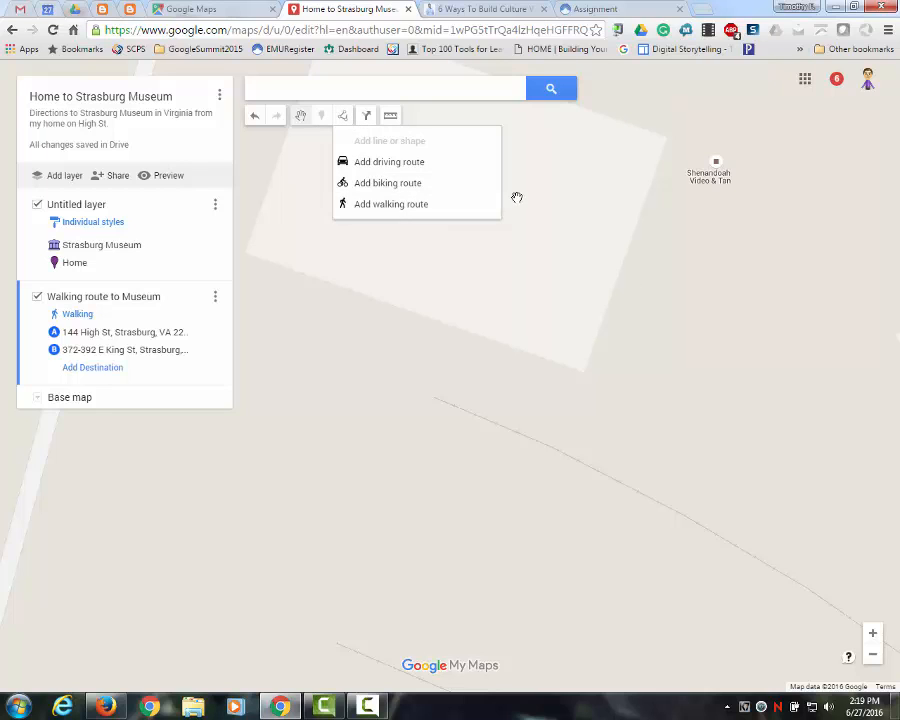
left_click(544, 181)
left_click_drag(476, 180, 468, 201)
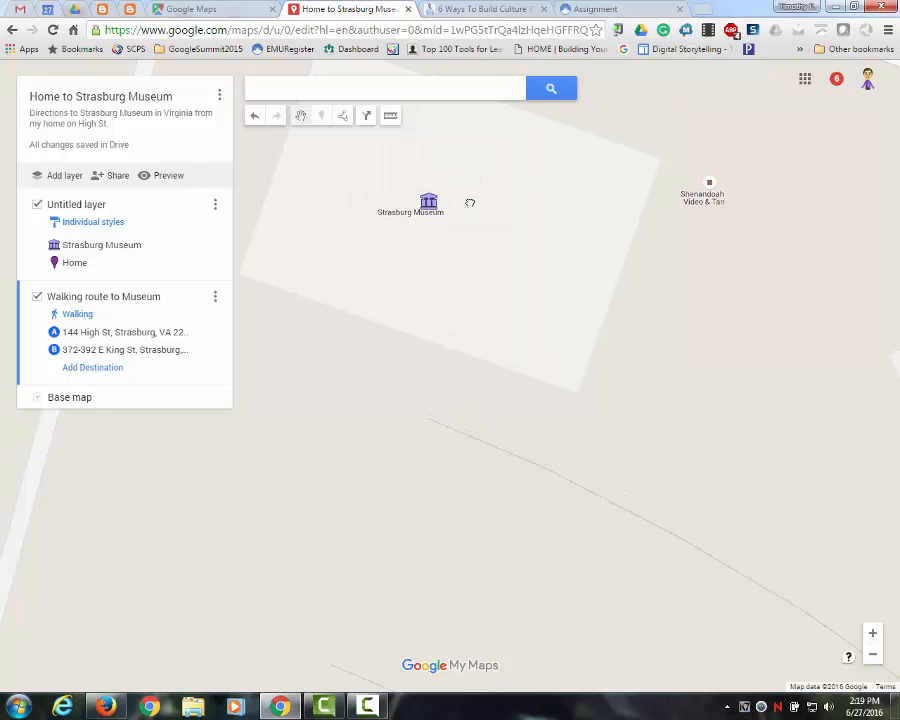
left_click(348, 121)
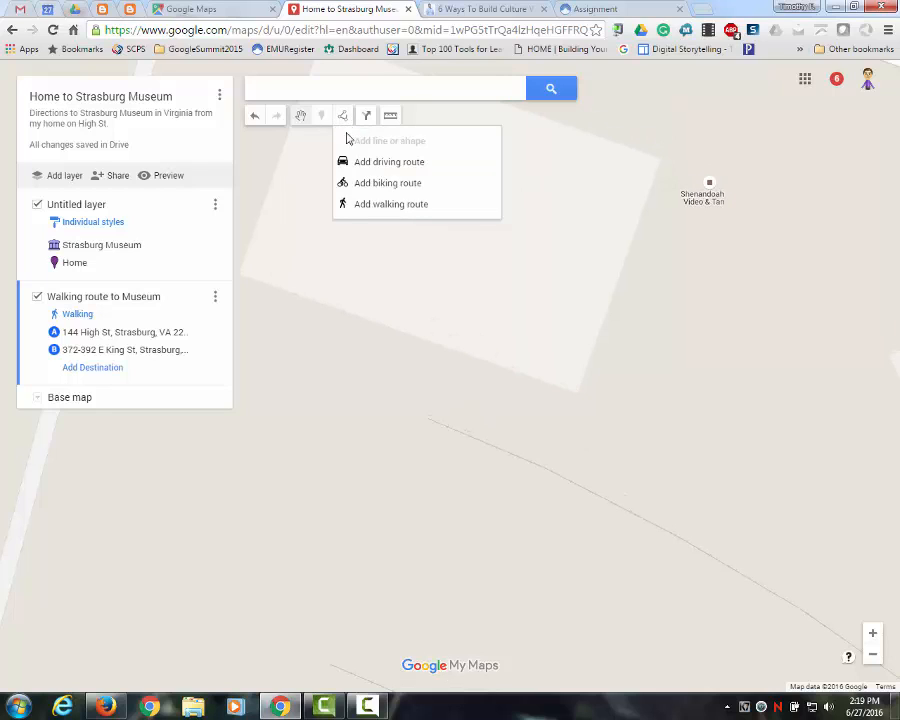
left_click(289, 276)
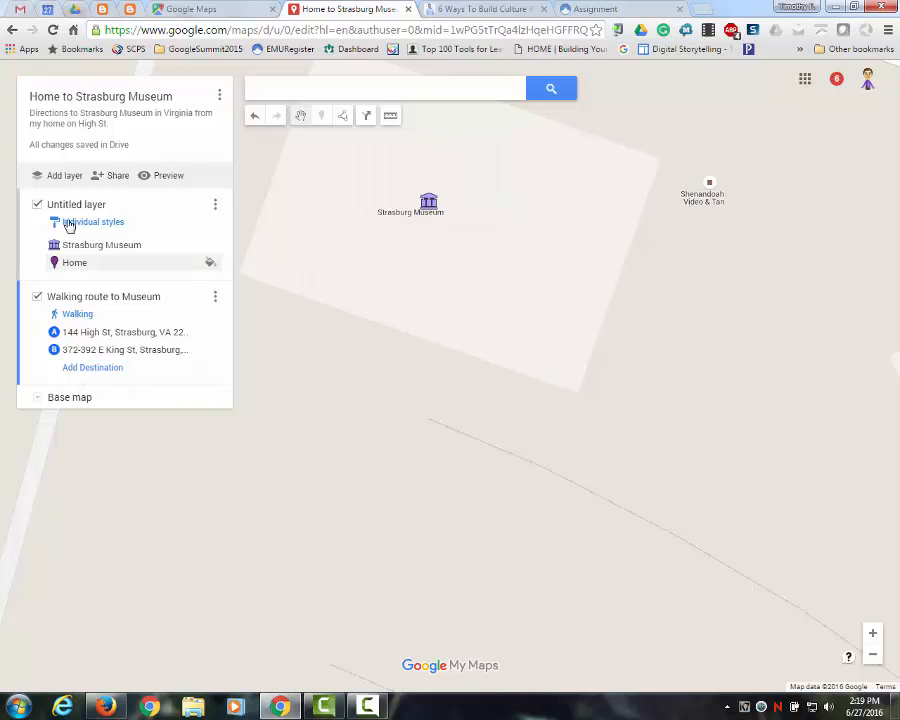
- Add a new layer and draw a small closed triangle just east of the Strasburg Museum marker
left_click(64, 176)
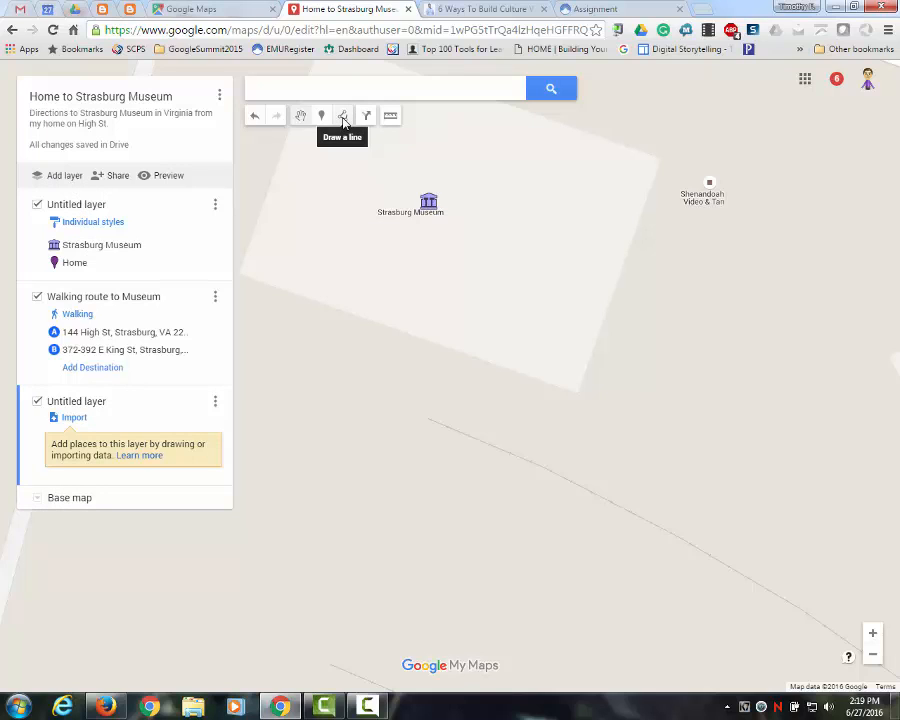
left_click(343, 118)
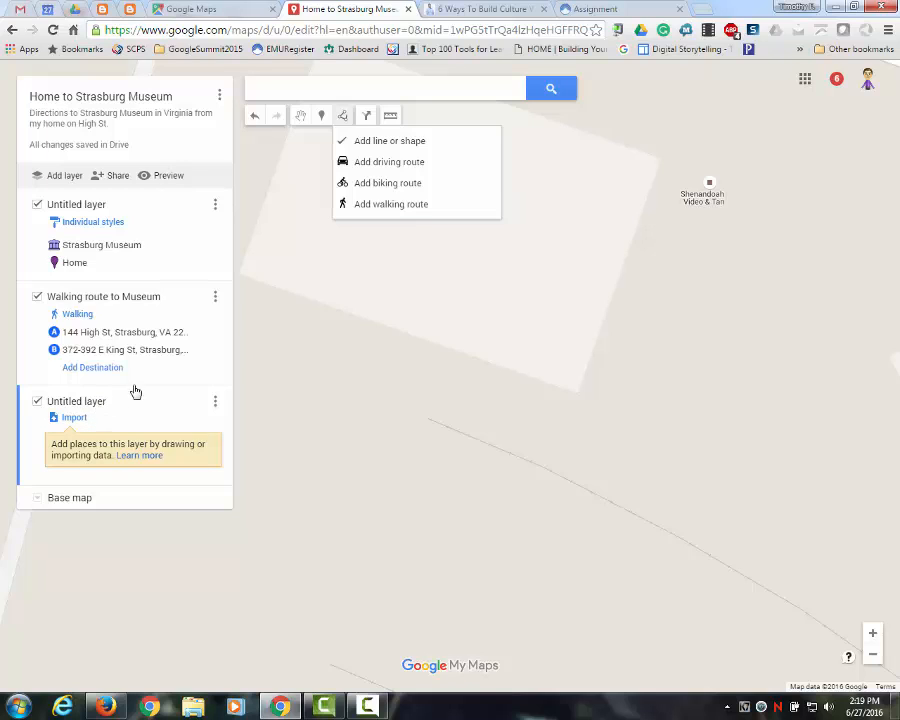
left_click(376, 145)
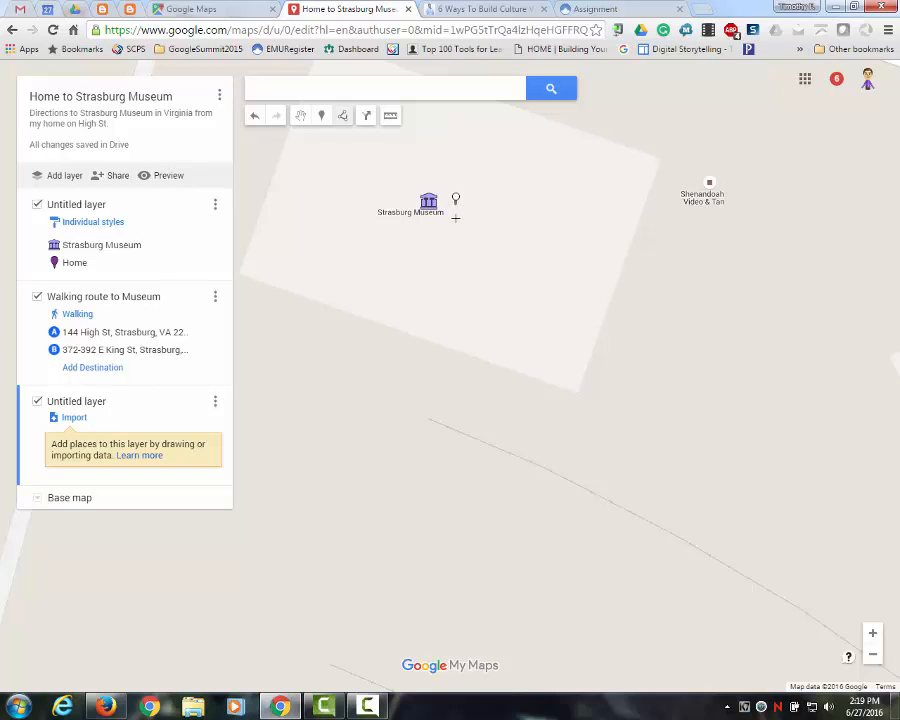
left_click(455, 239)
double_click(496, 222)
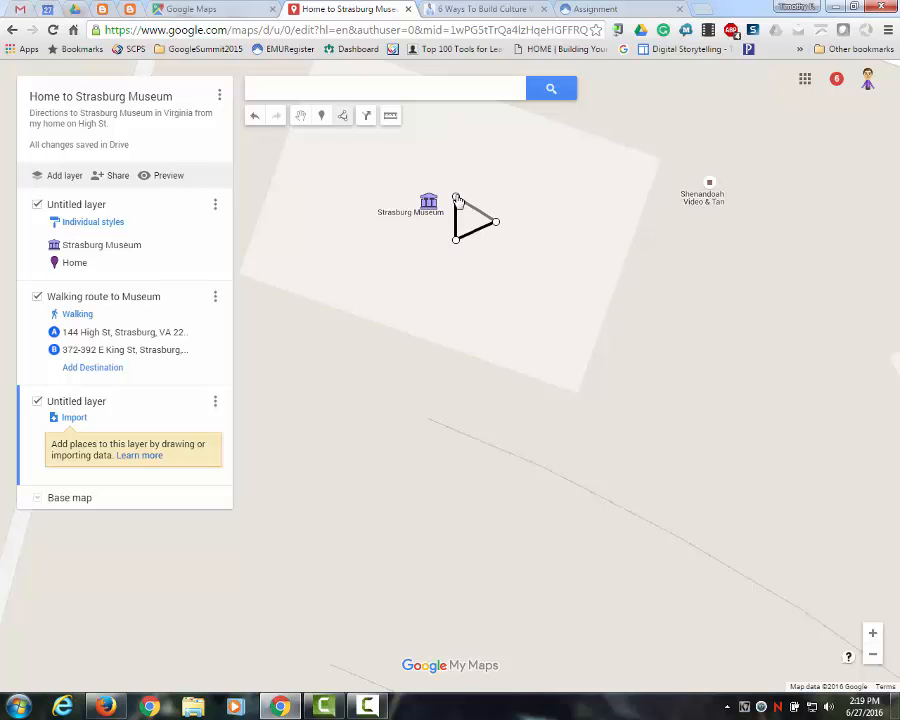
left_click(456, 196)
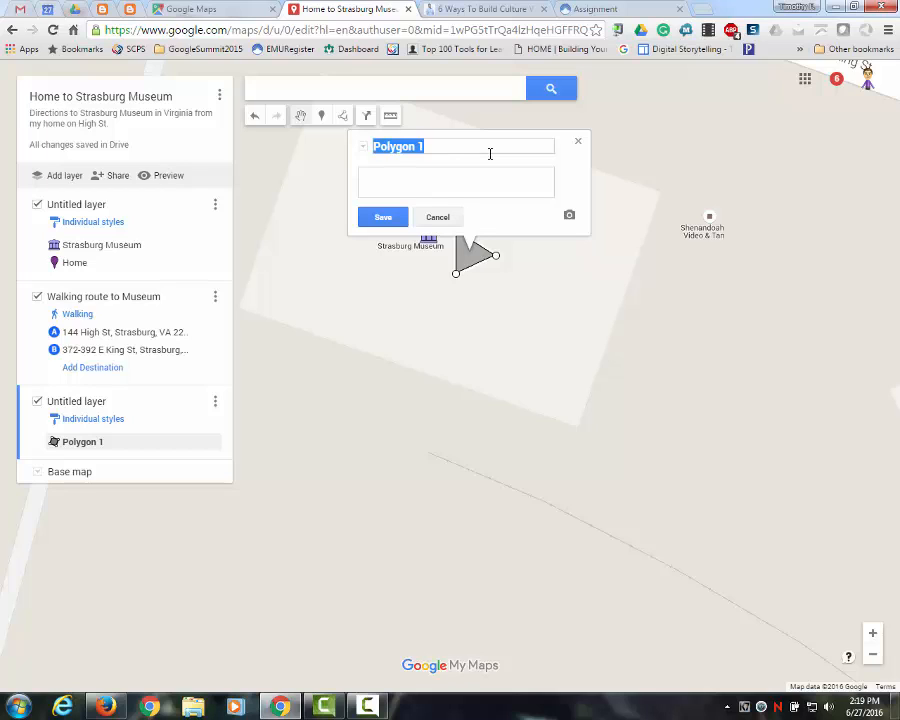
- Name the triangle and its layer "Apple Butter Area" and describe the triangle as "Place we make apple butter every year"
type("Apple Butter Area")
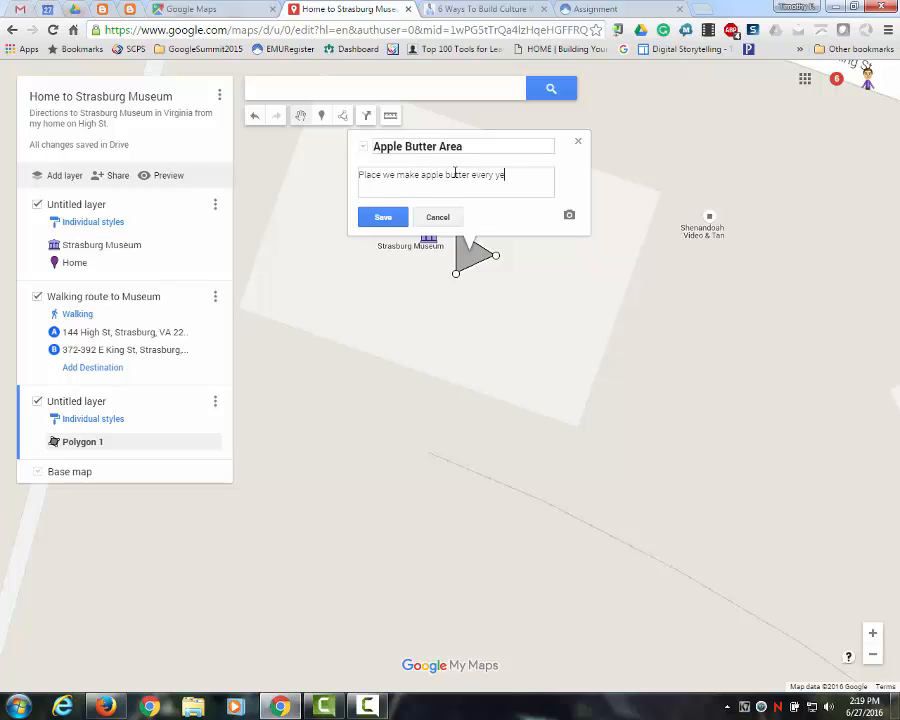
left_click(392, 216)
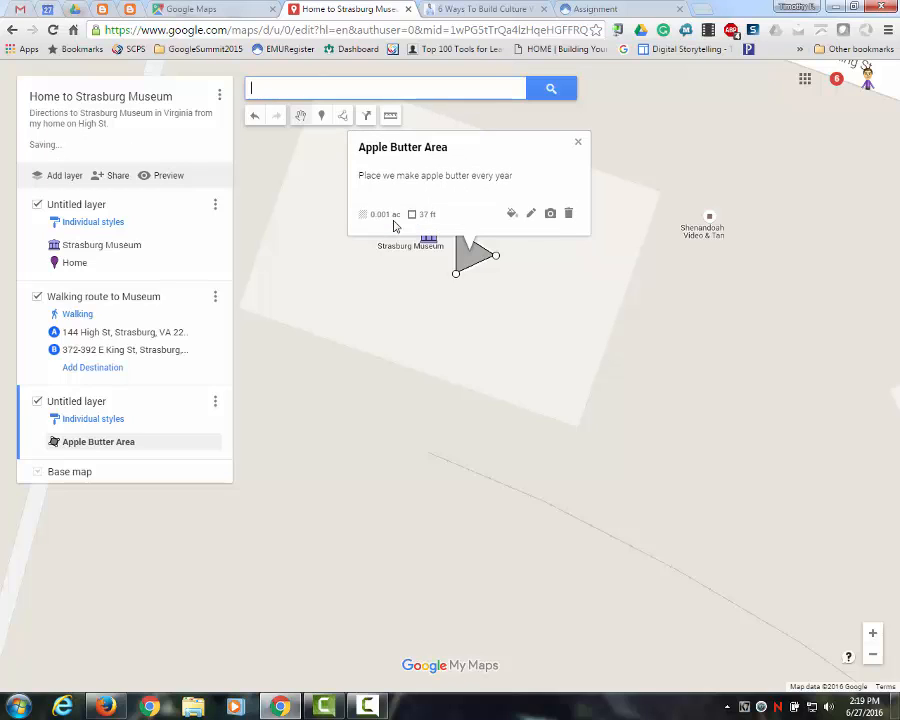
left_click(90, 403)
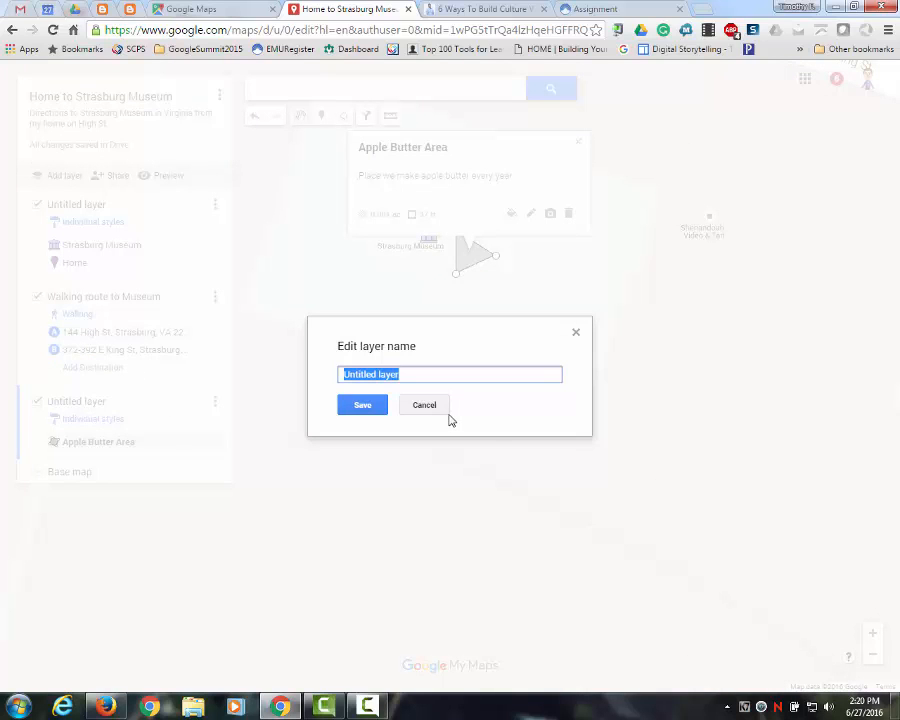
type("Apple Butter Area")
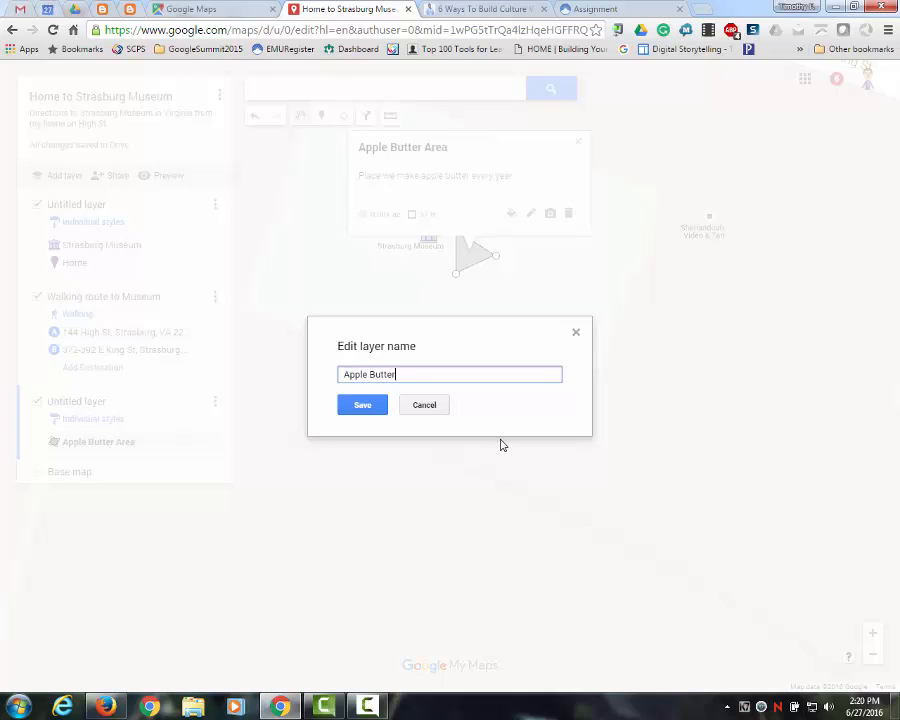
left_click(357, 405)
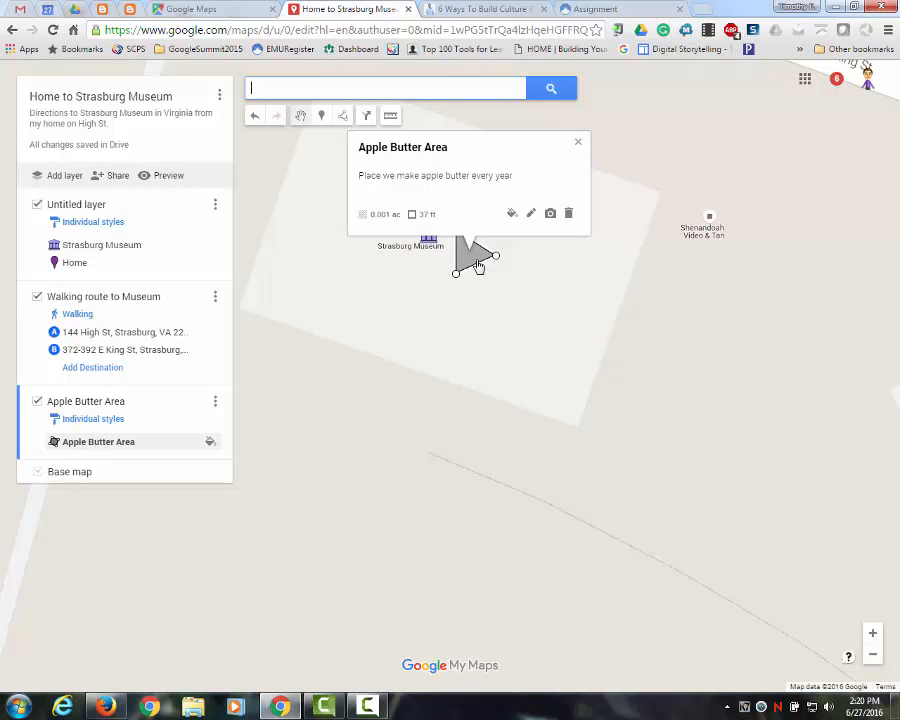
- Style the Apple Butter Area triangle with a crimson color and a thicker border
left_click(512, 214)
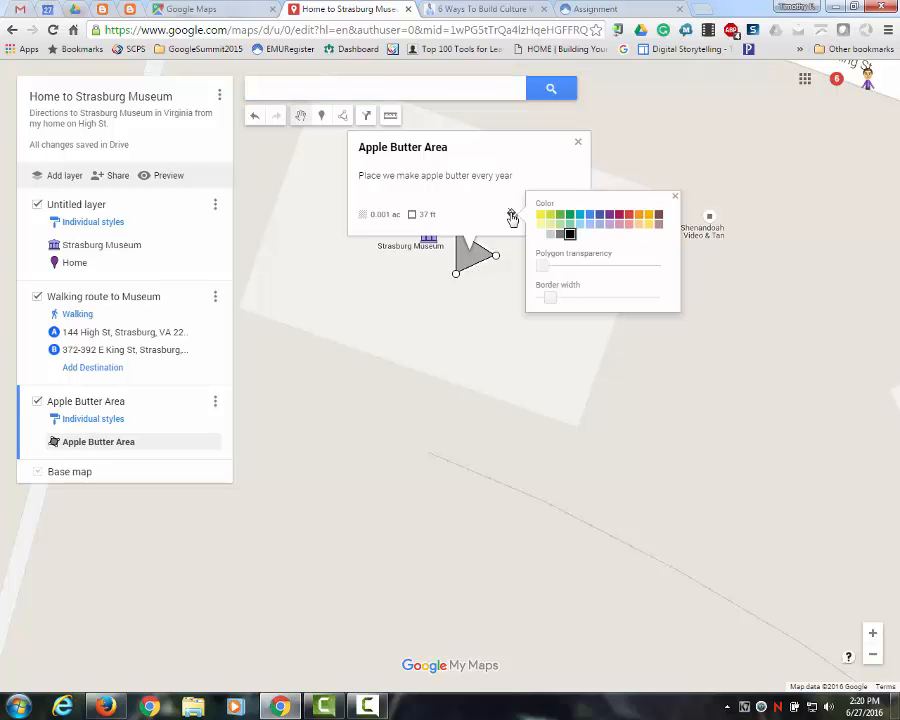
left_click(609, 214)
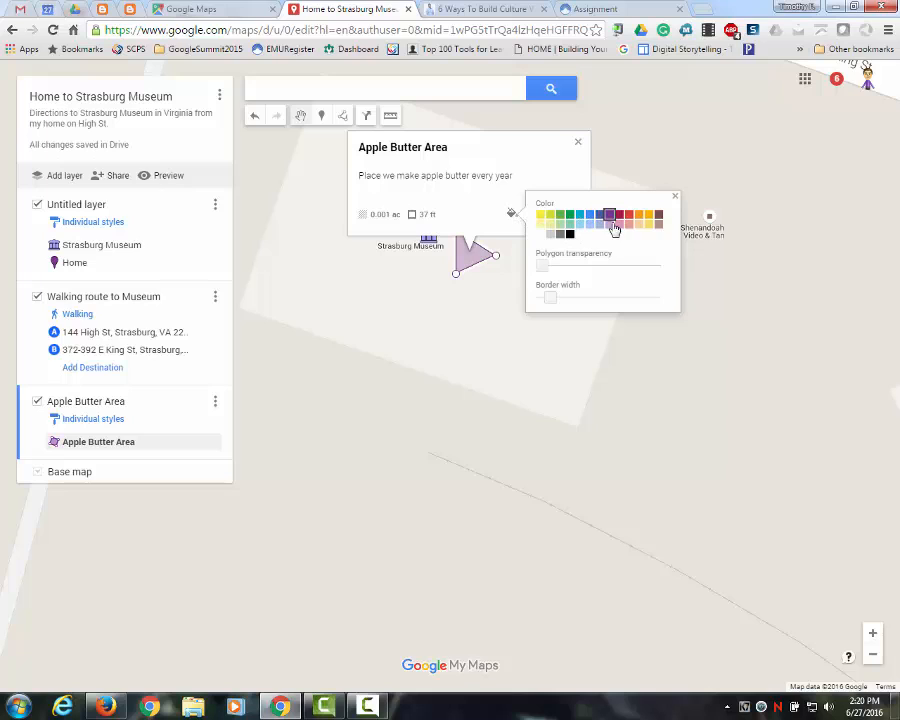
left_click(619, 215)
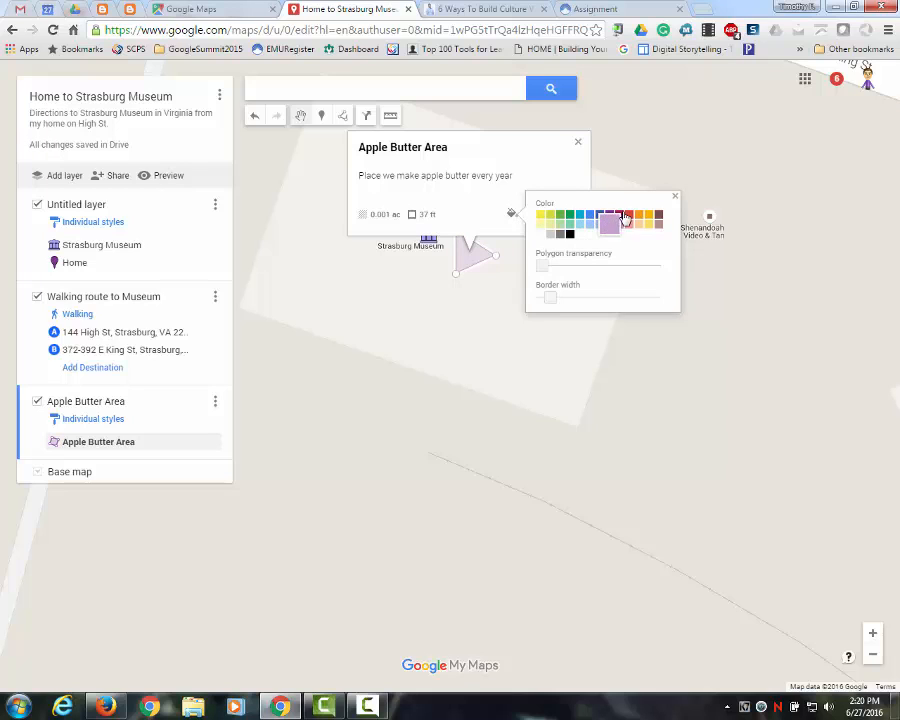
left_click(620, 218)
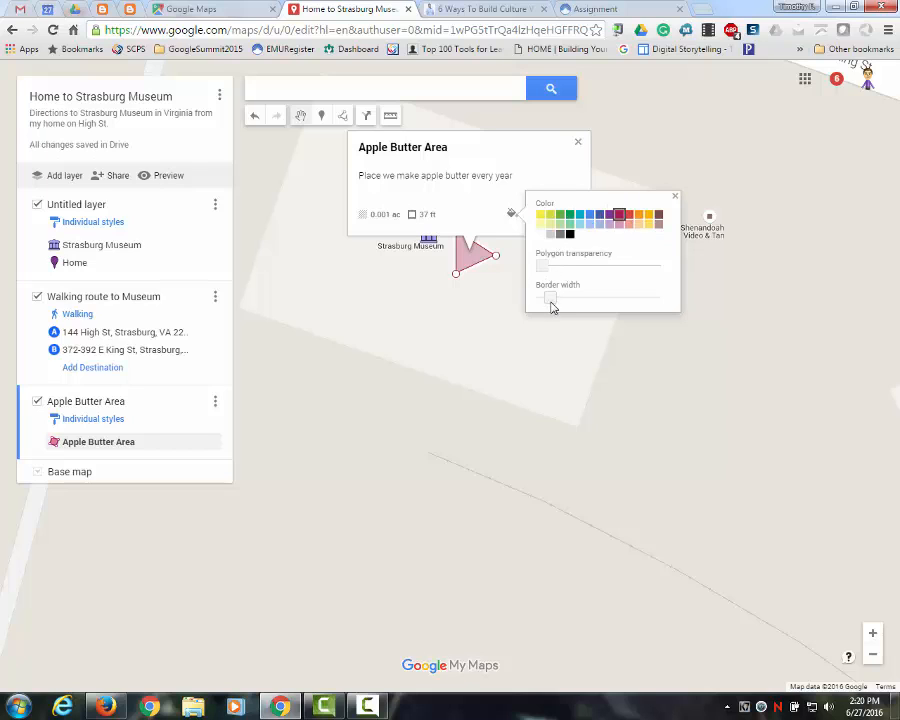
left_click_drag(552, 305, 576, 301)
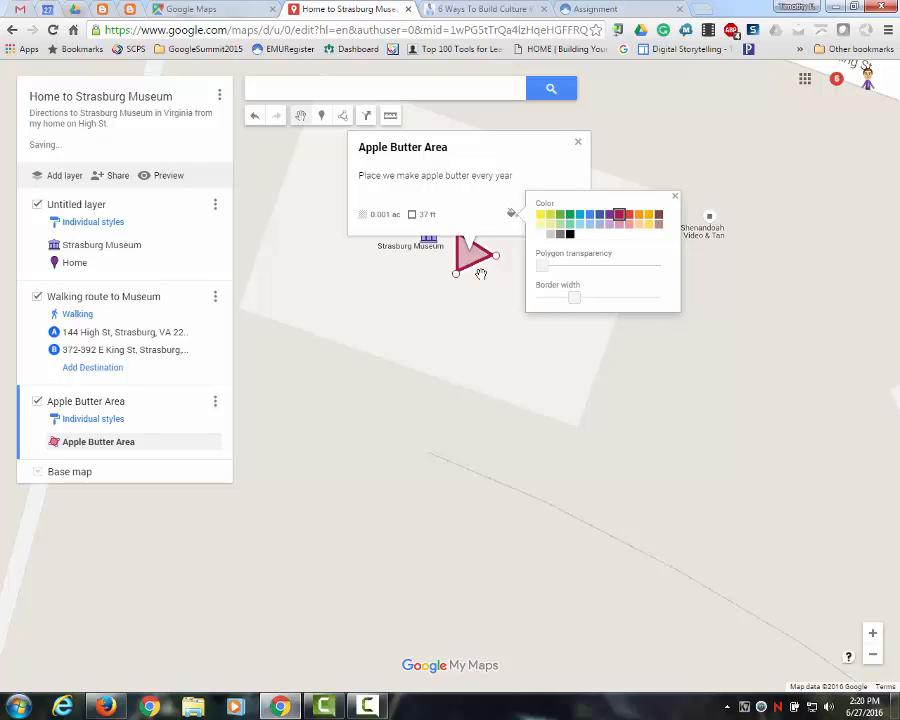
left_click(675, 196)
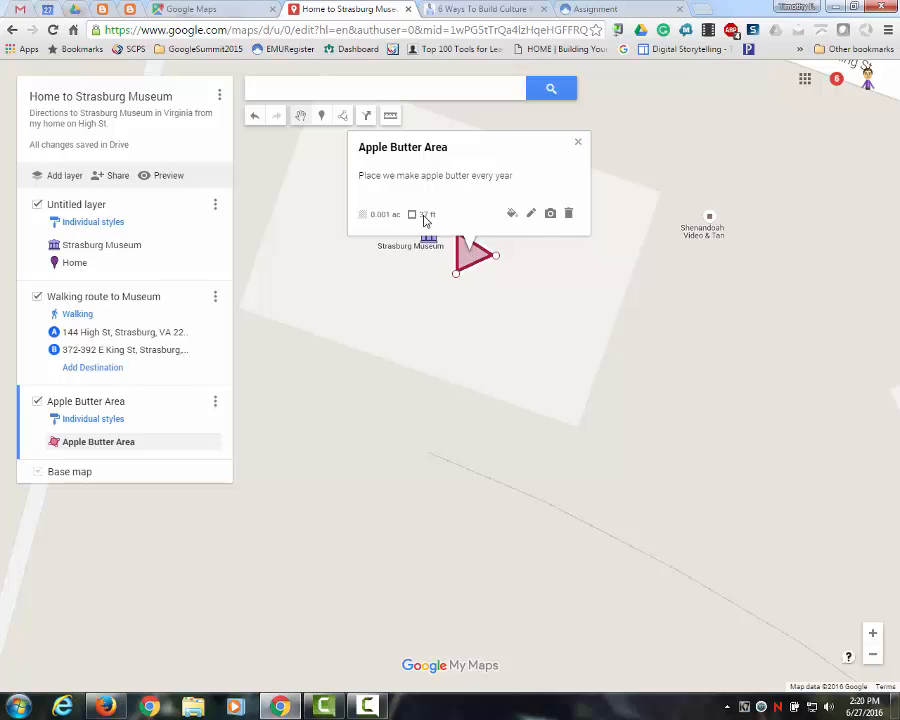
left_click(578, 147)
- Bring the whole walking route from Home to Strasburg Museum into view
scroll(518, 320, "down", 2)
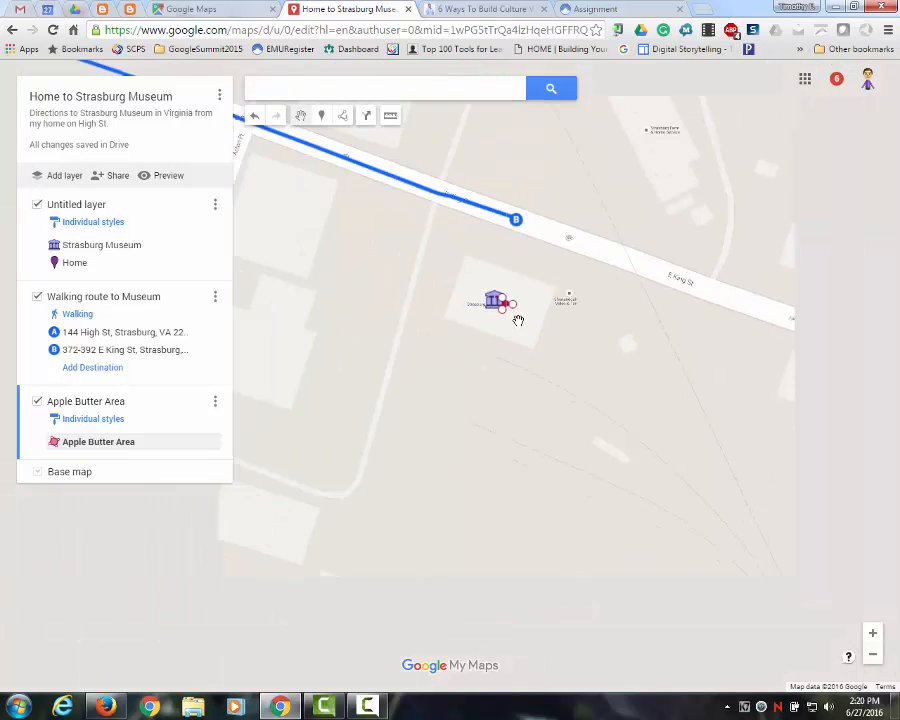
scroll(518, 320, "down", 1)
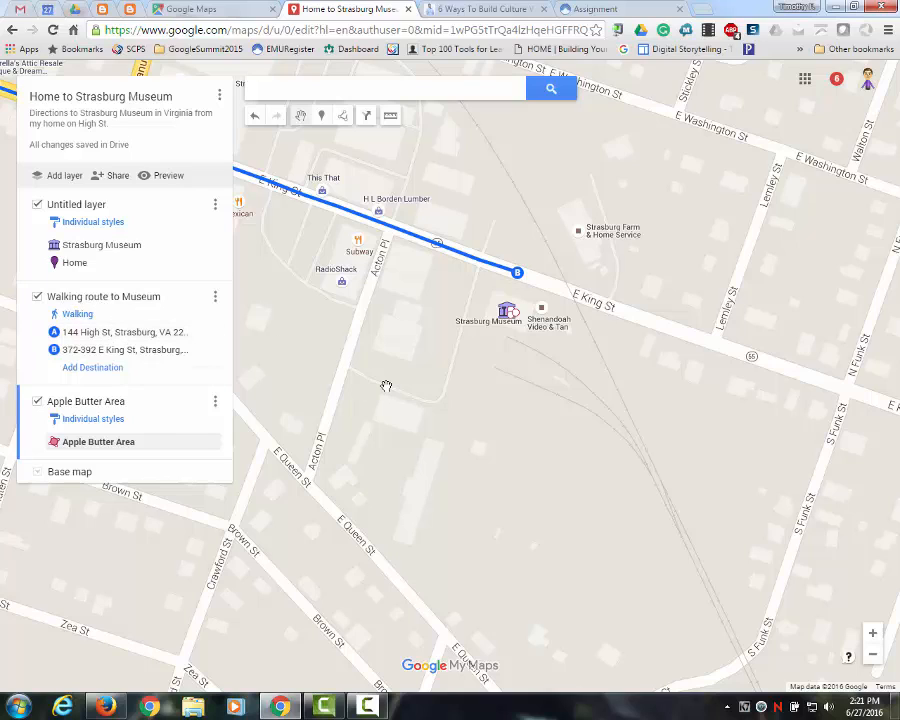
scroll(386, 386, "down", 1)
left_click_drag(386, 384, 679, 337)
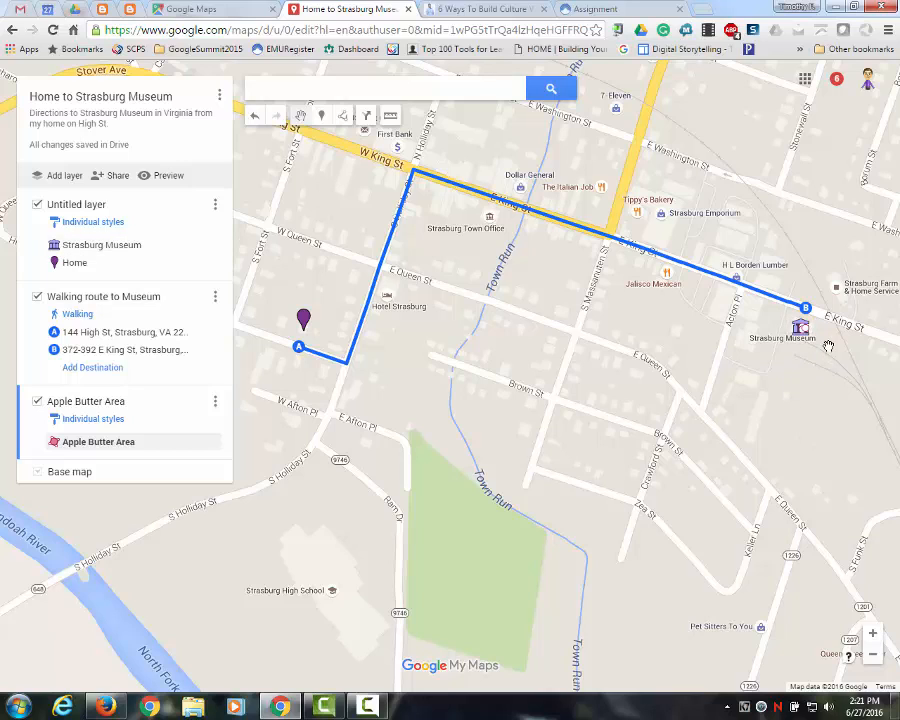
left_click(344, 118)
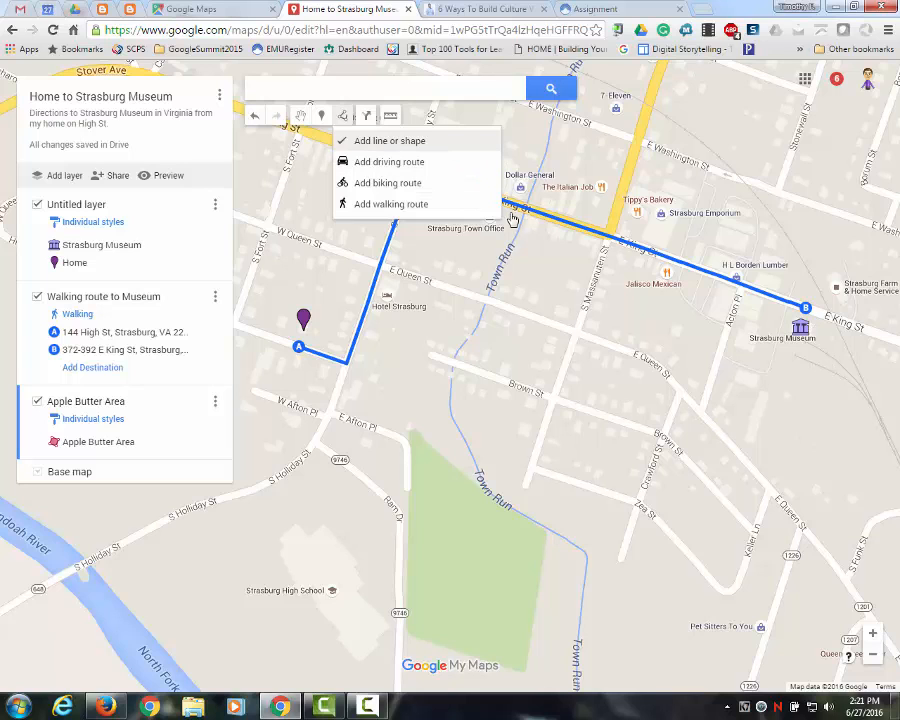
left_click(366, 116)
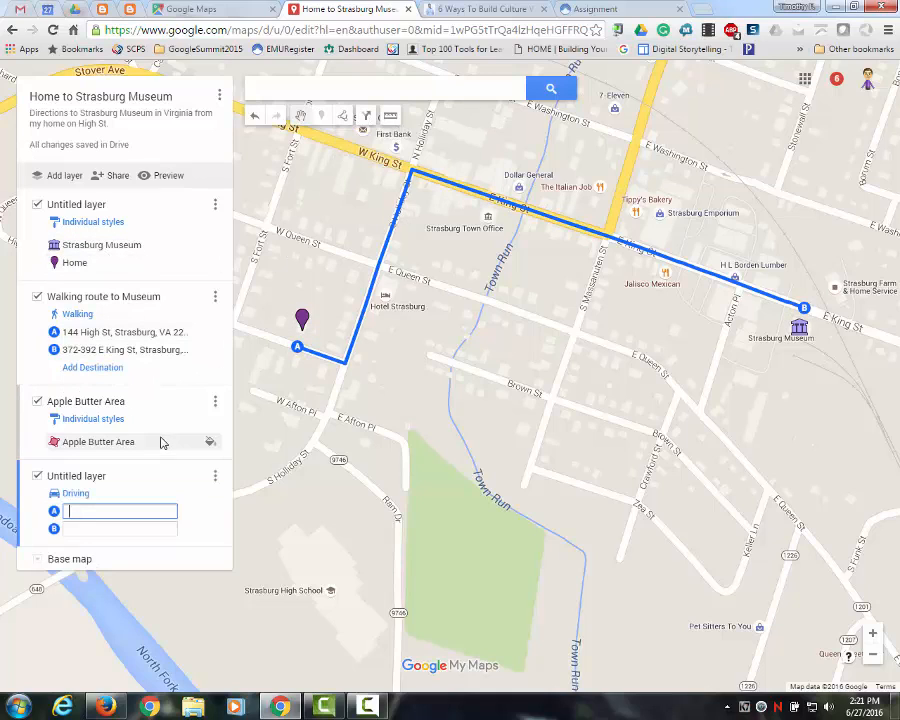
left_click(216, 476)
left_click(132, 520)
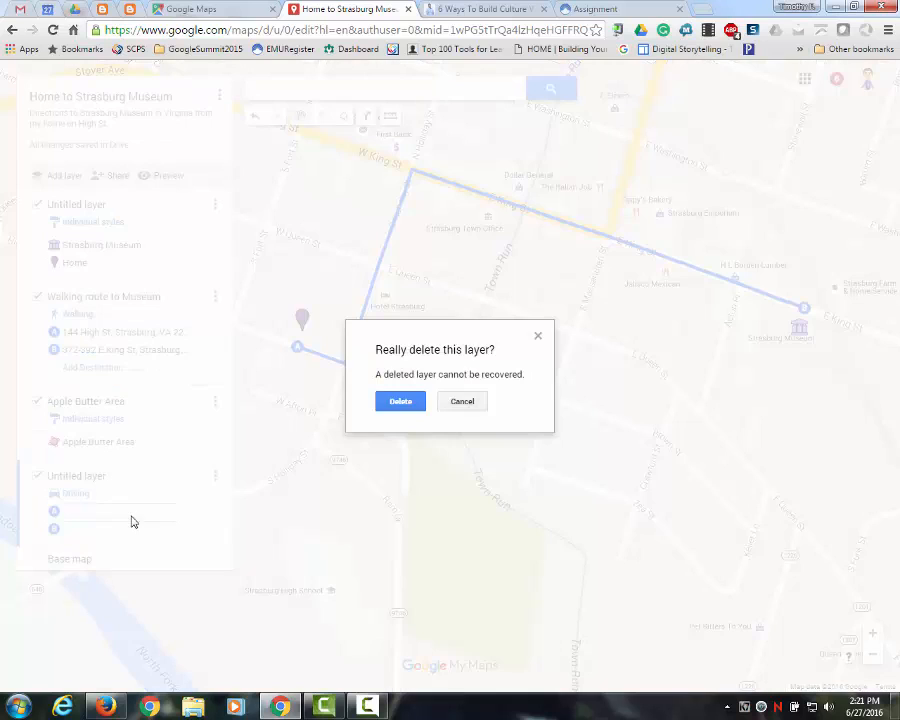
left_click(400, 401)
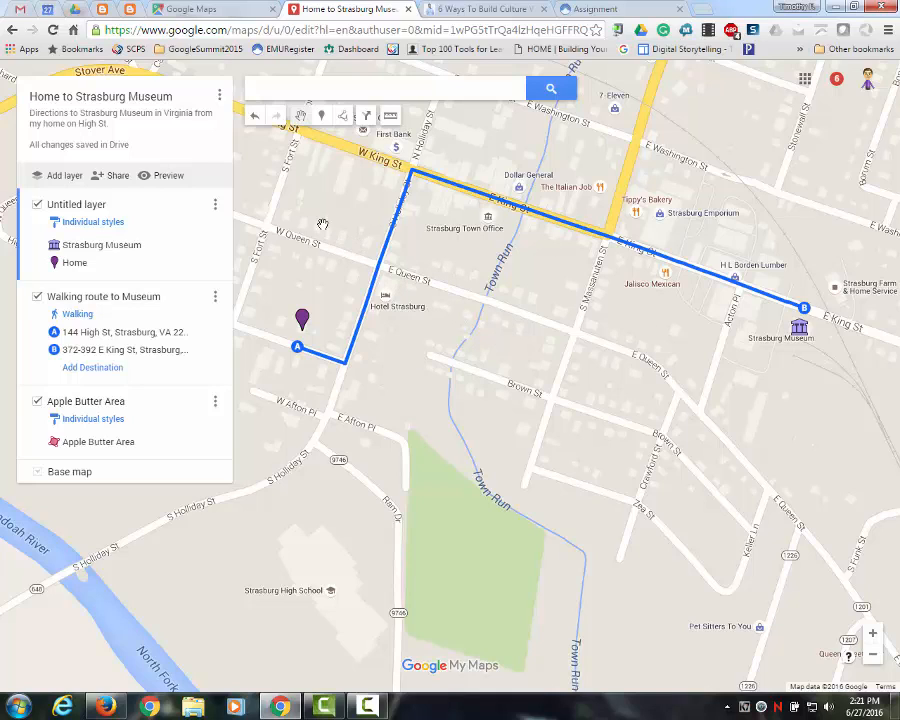
left_click(219, 97)
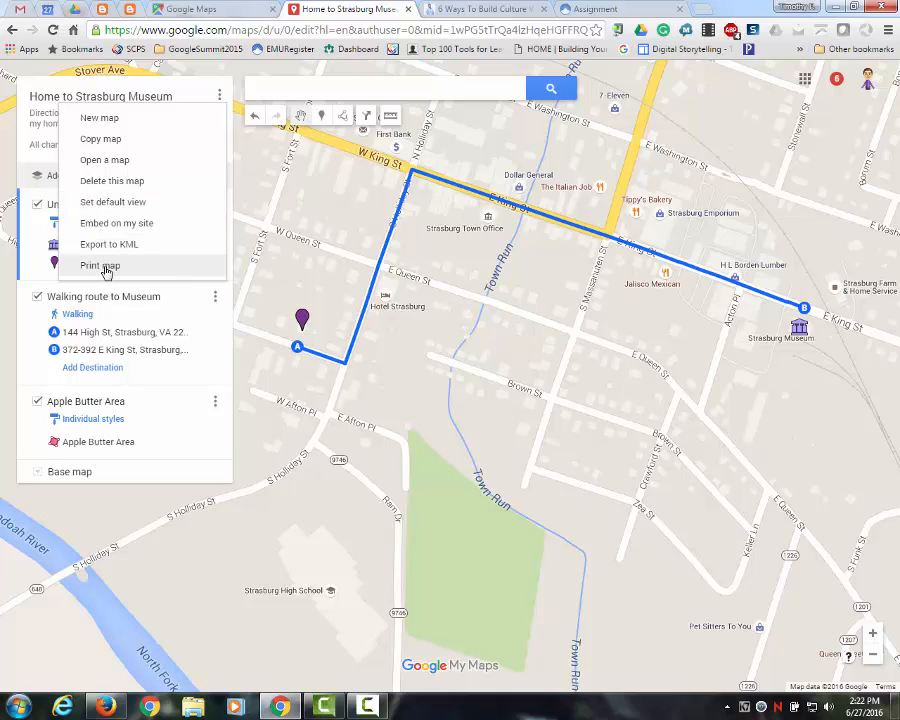
left_click(131, 66)
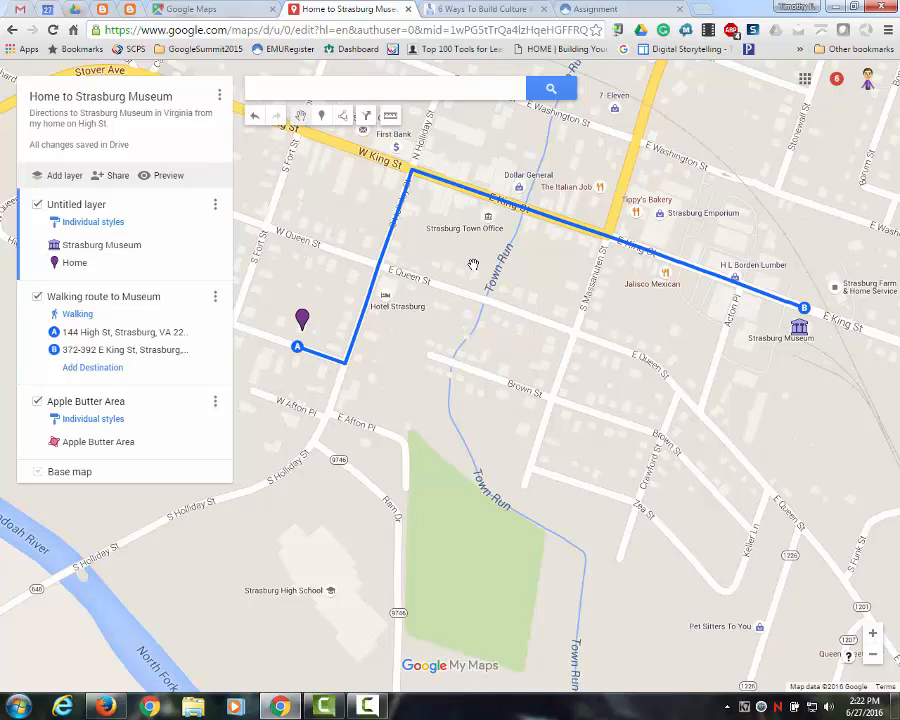
- Share the map as "Public on the web" with "Can view" access for anyone
left_click(116, 178)
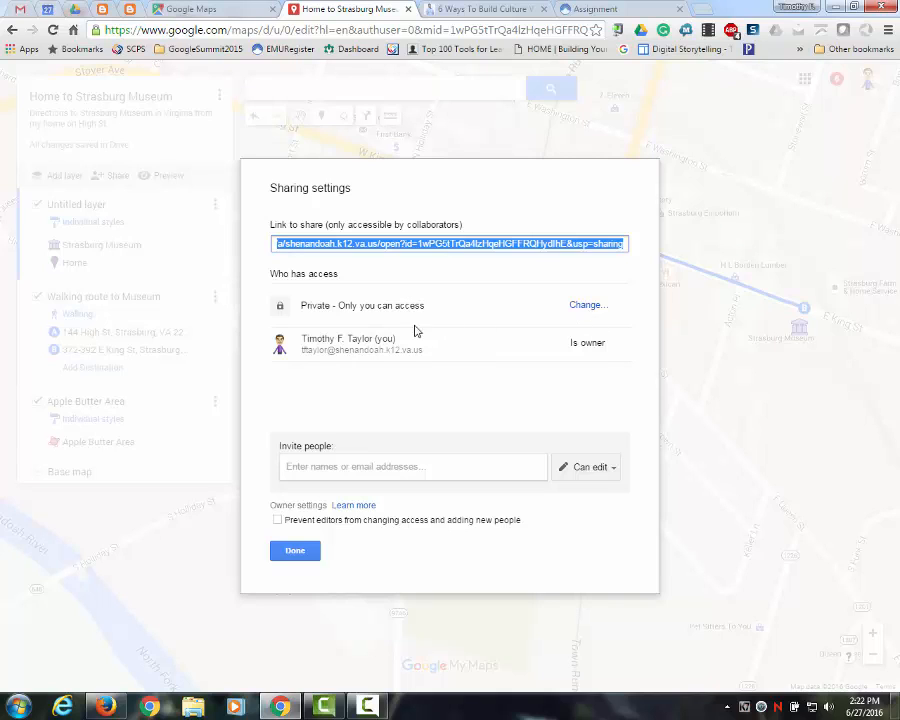
left_click(582, 310)
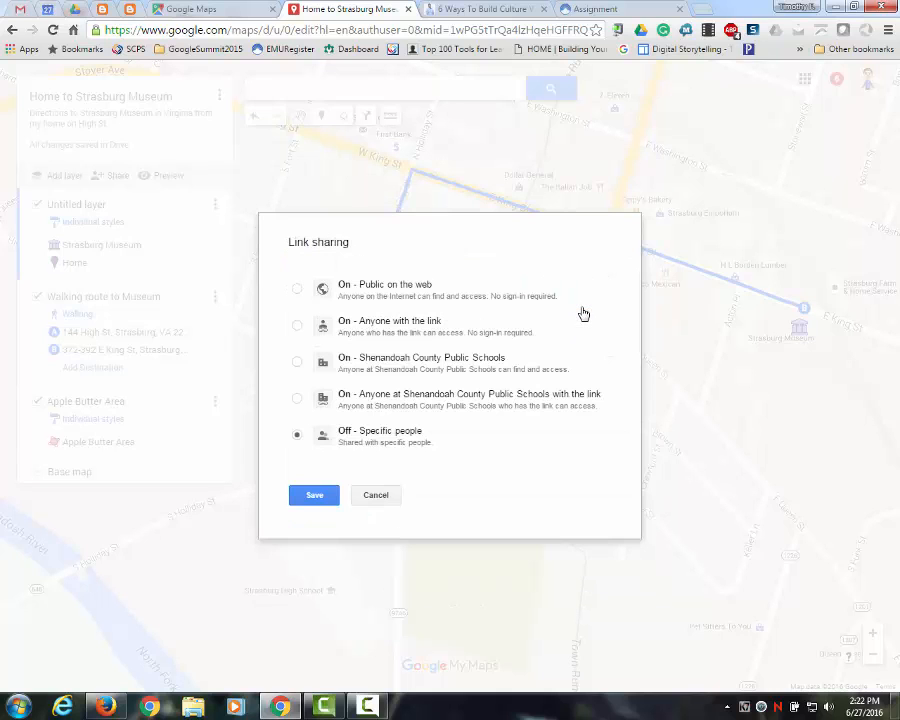
left_click(297, 290)
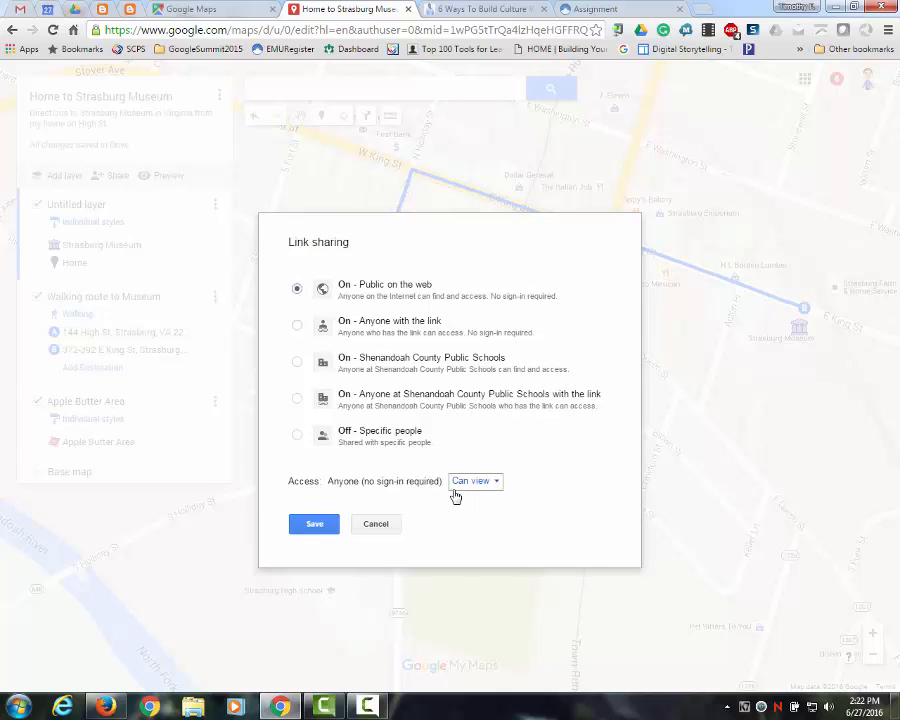
left_click(500, 487)
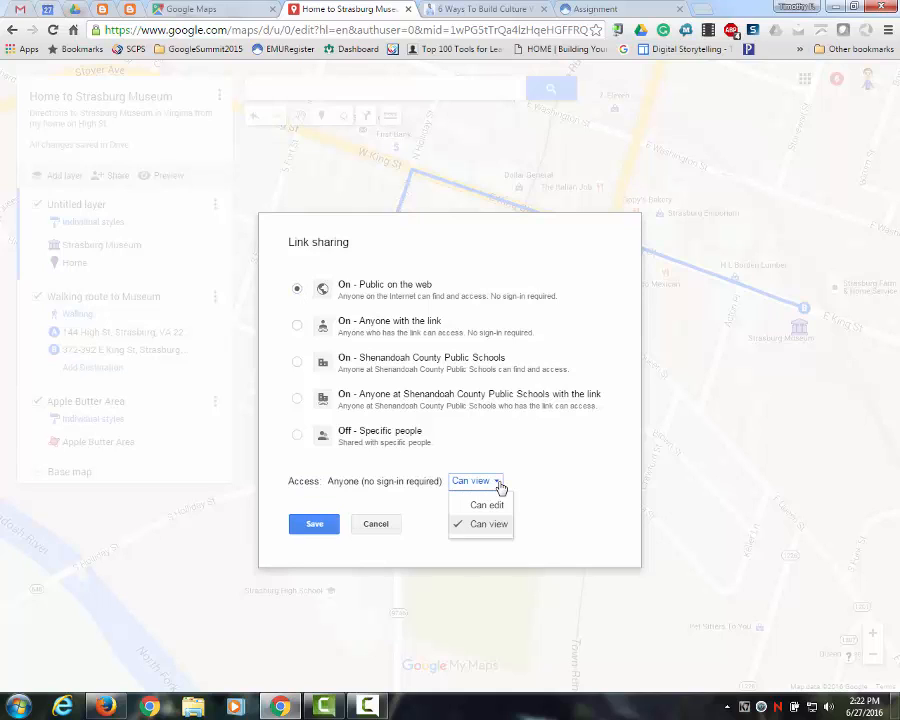
left_click(497, 487)
left_click(498, 487)
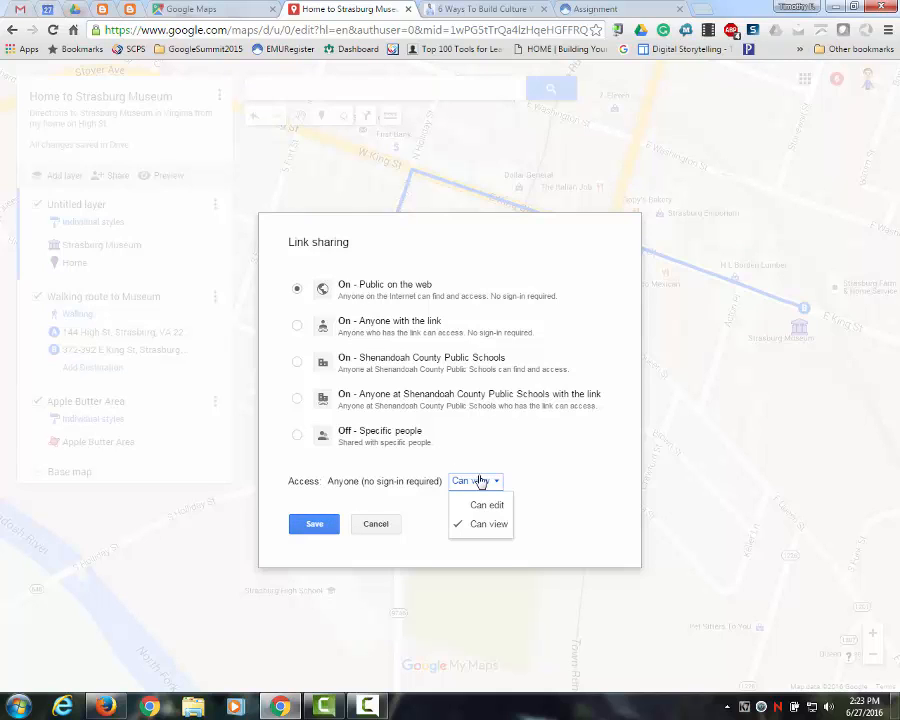
left_click(316, 523)
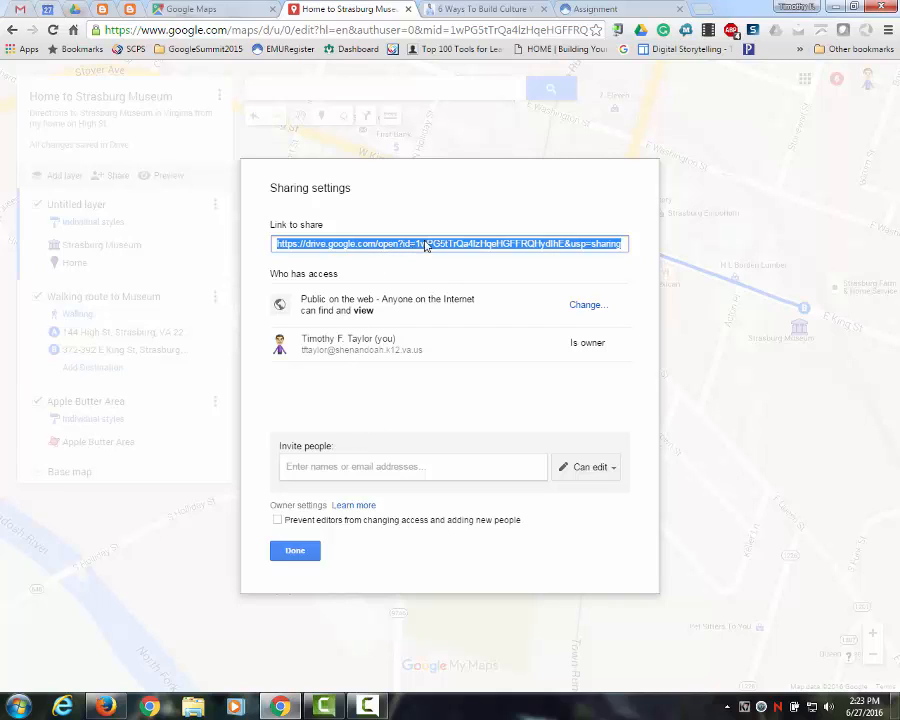
left_click(295, 551)
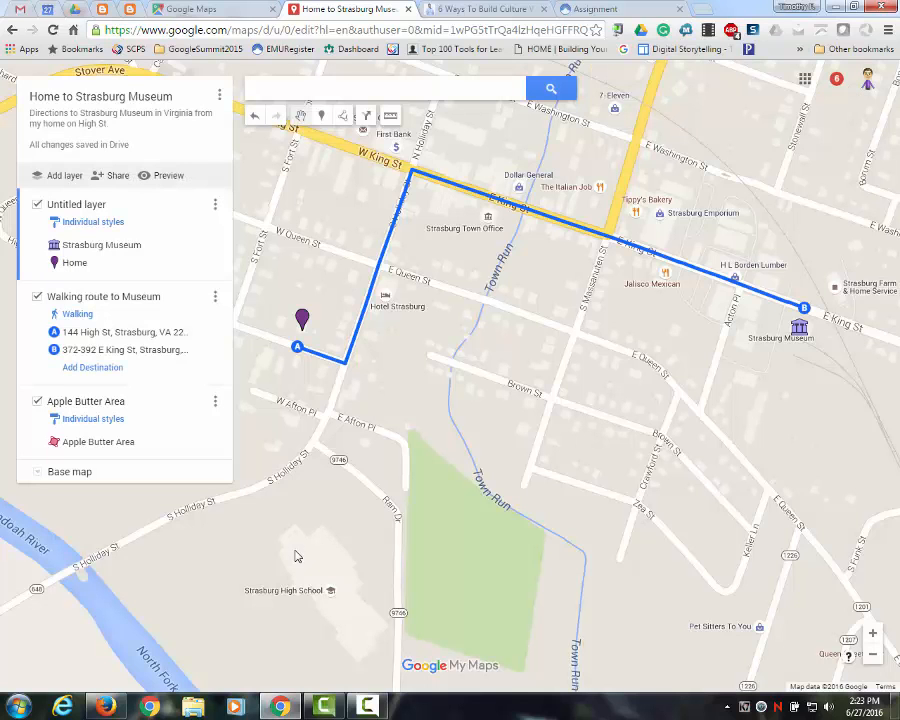